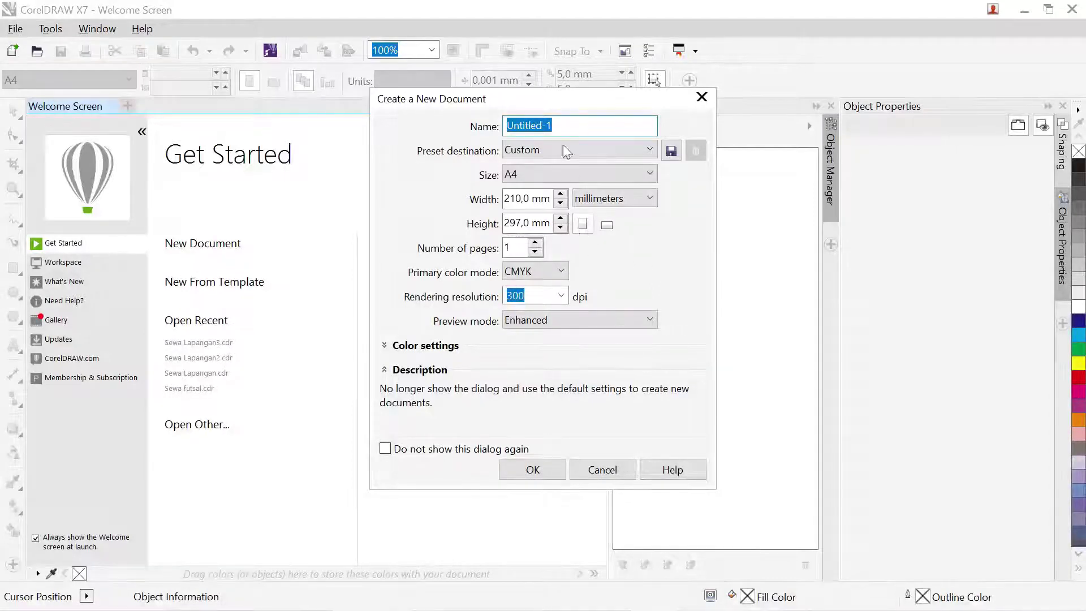
Create a new document named laundry with A5 page size and pixels as the unit
type("laundey")
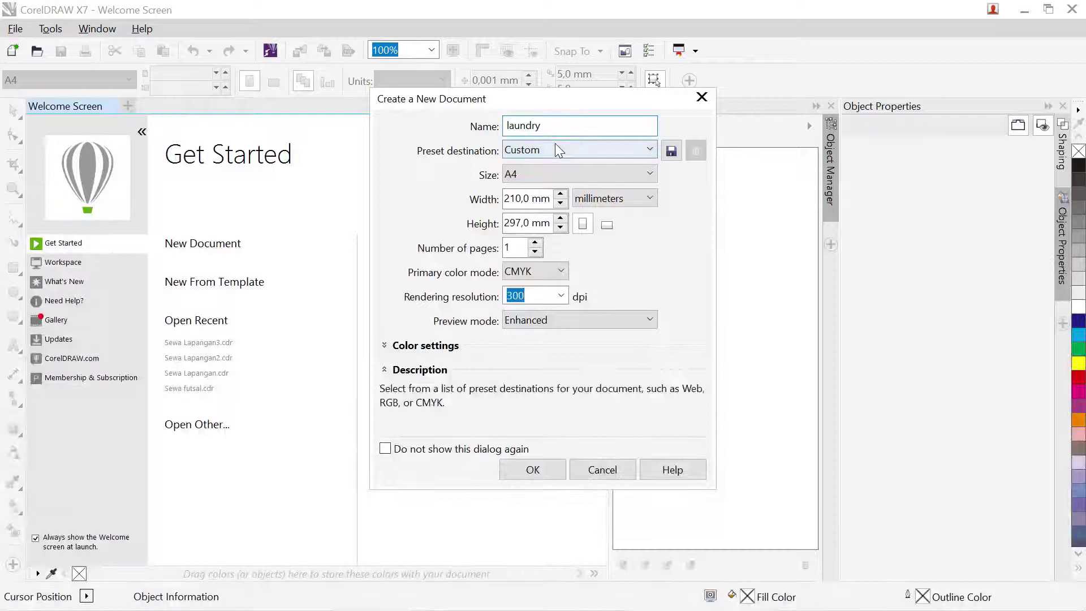
left_click(567, 176)
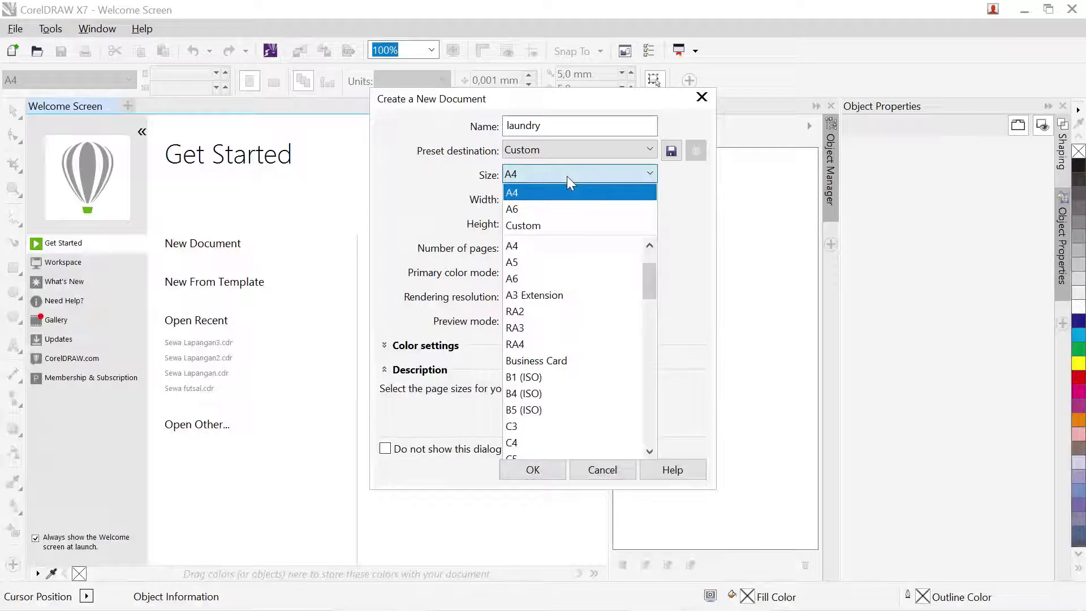
left_click(552, 261)
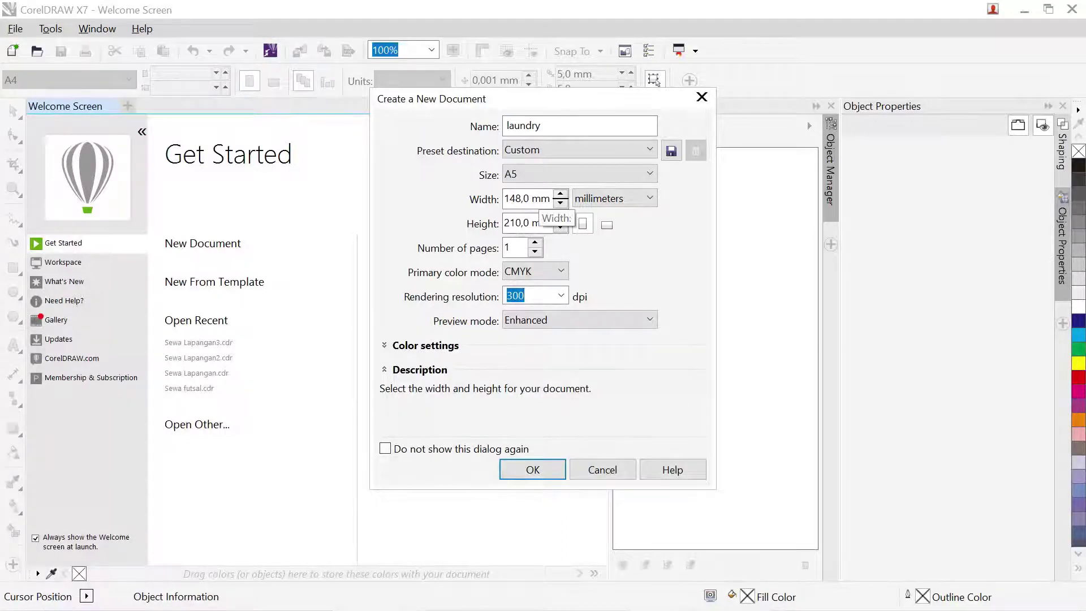
left_click(609, 201)
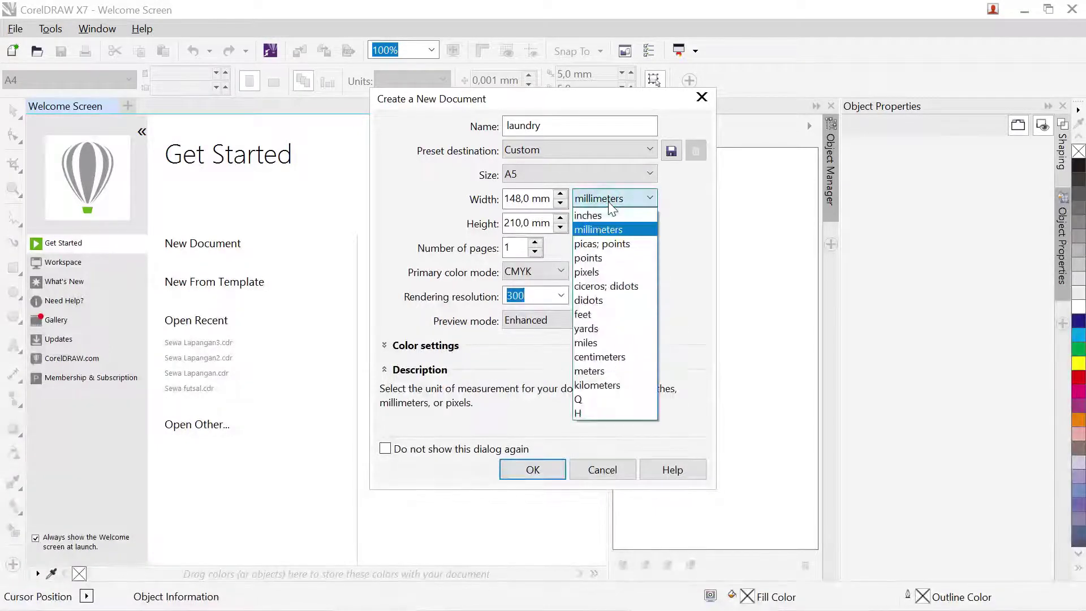
left_click(605, 273)
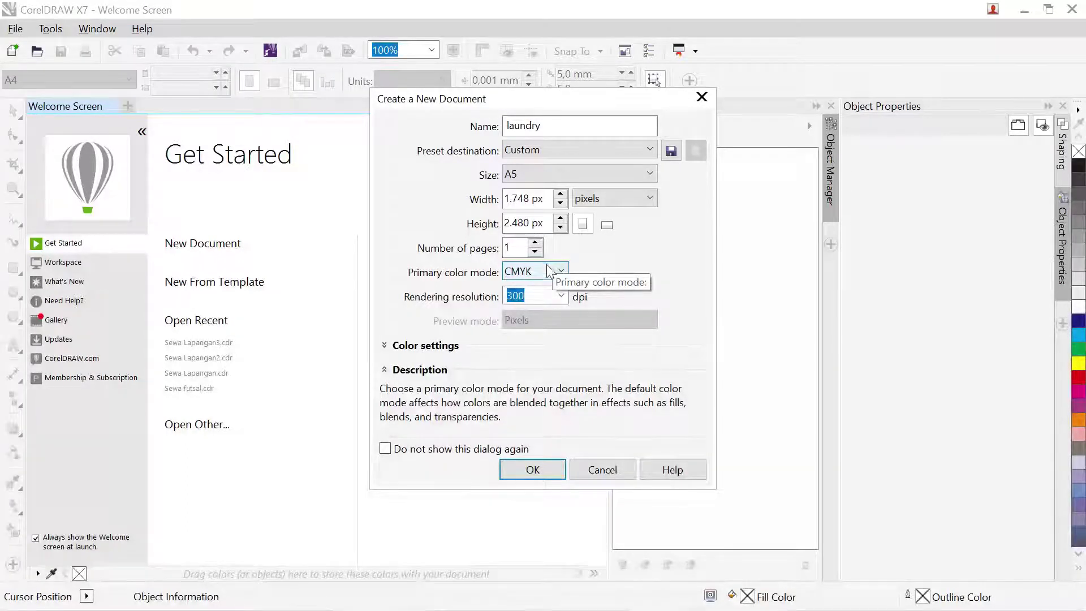
left_click(542, 469)
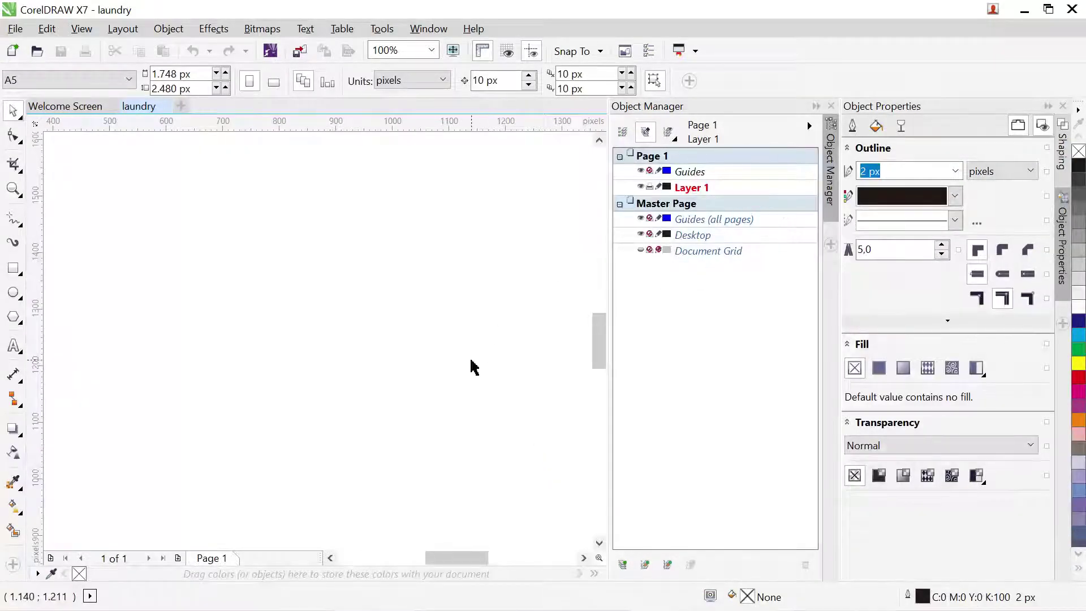
Add a rectangle covering the whole page and give it a uniform cyan-blue fill
scroll(474, 367, "down", 2)
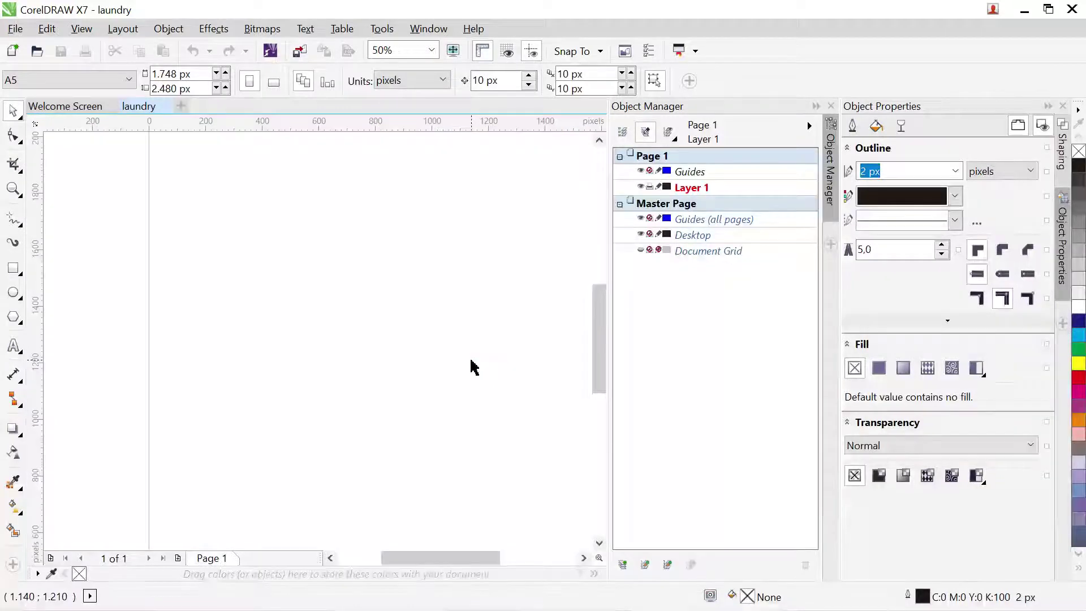
scroll(474, 368, "down", 4)
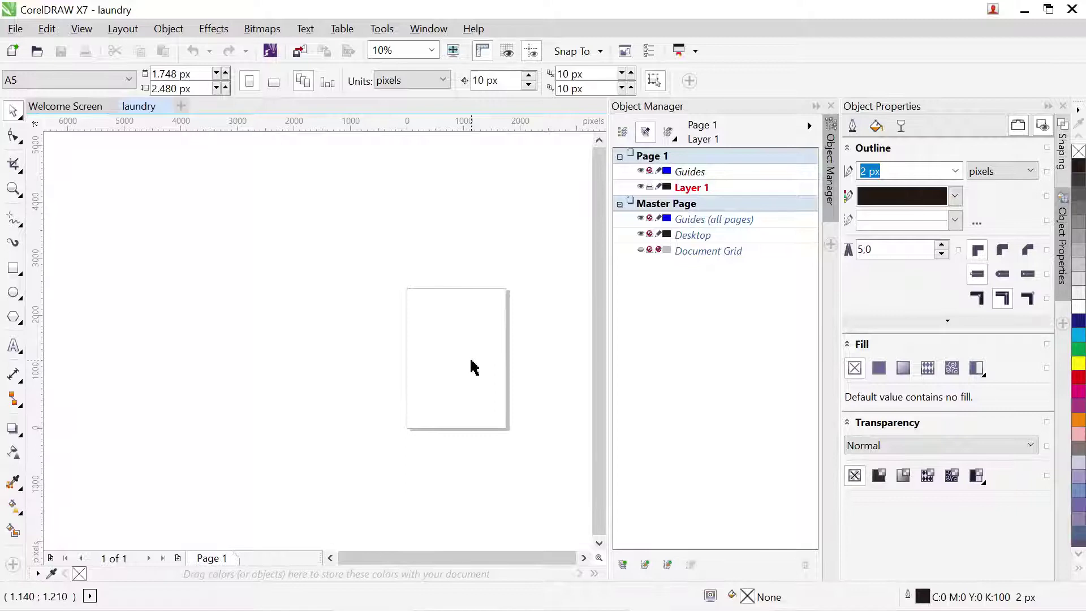
scroll(471, 360, "up", 2)
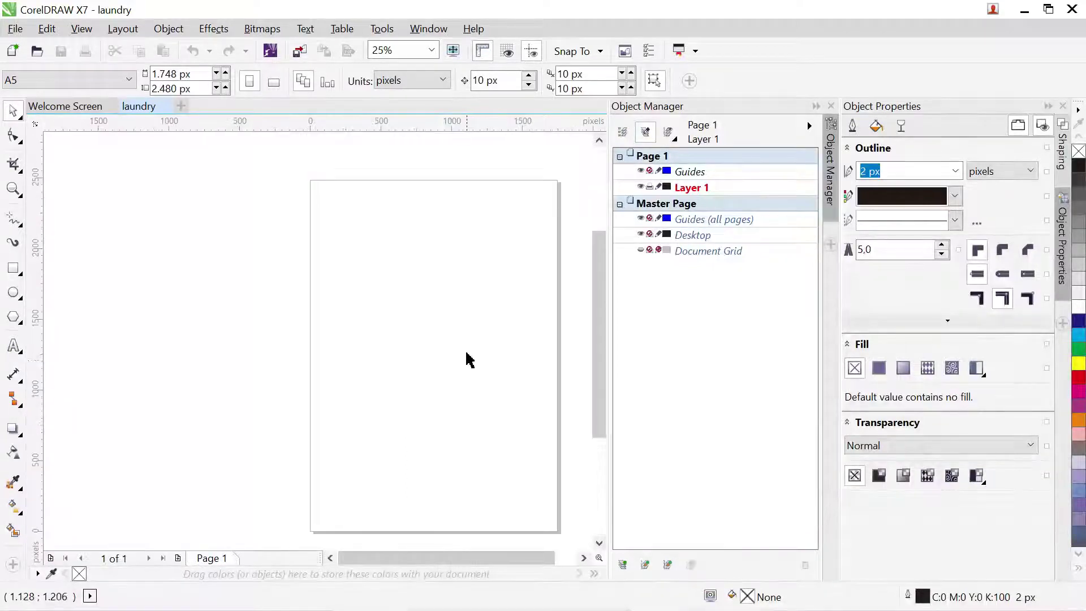
double_click(17, 269)
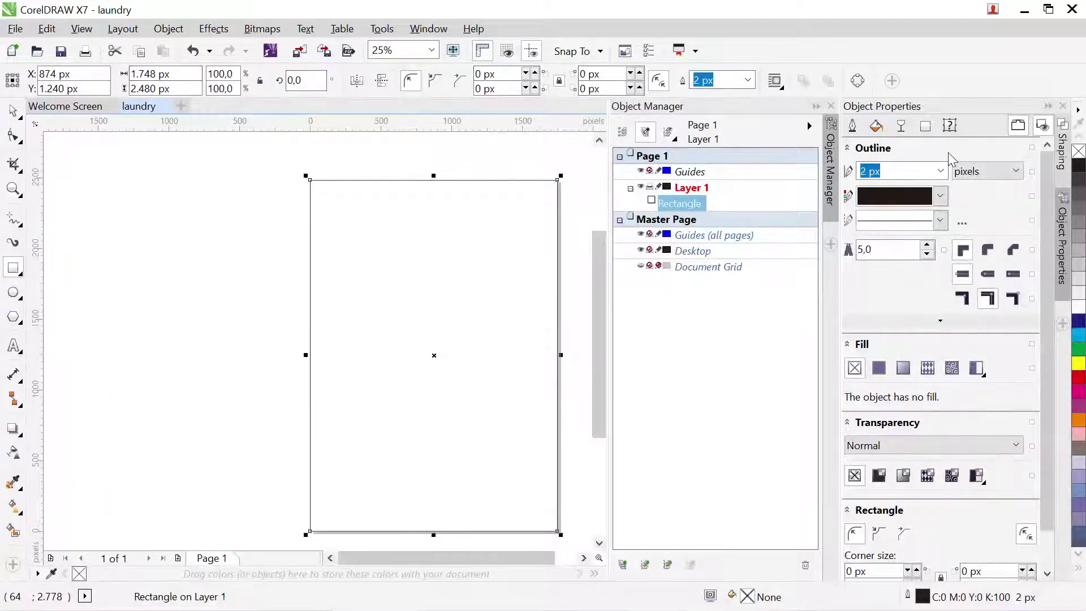
left_click(876, 125)
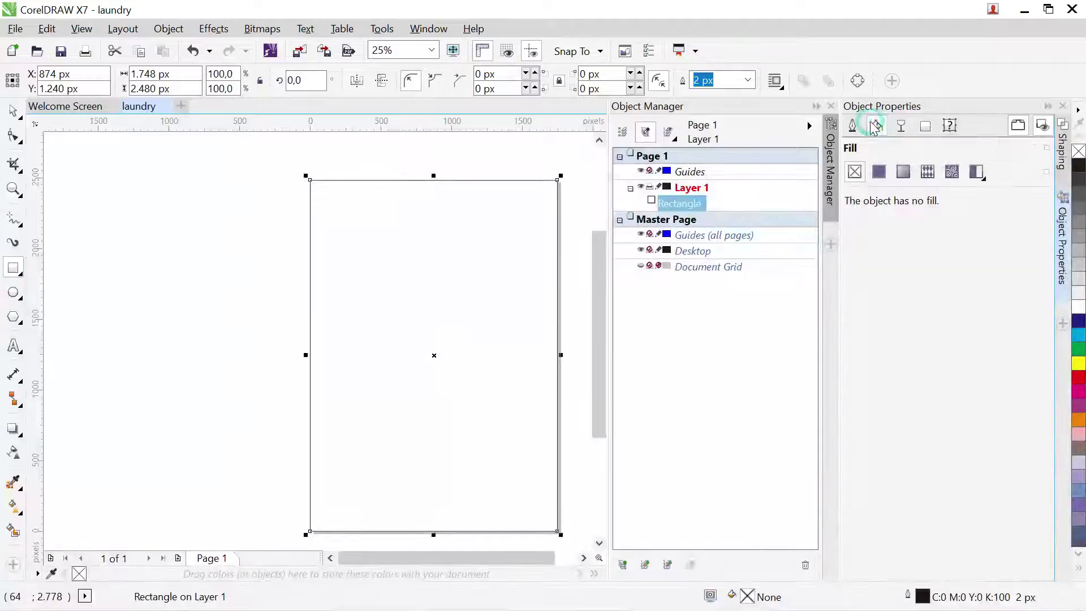
left_click(877, 177)
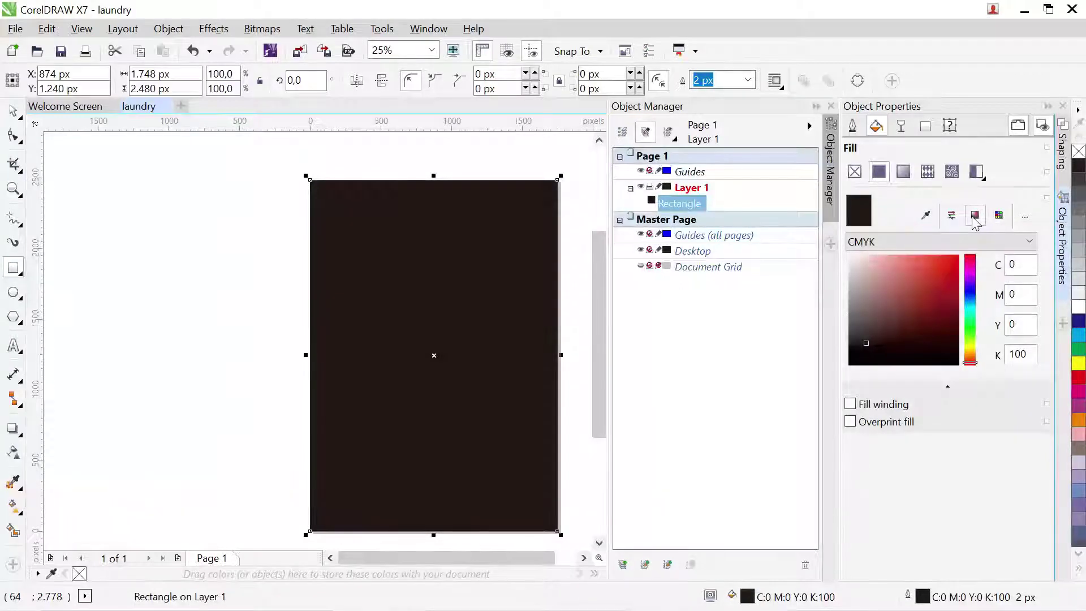
left_click(971, 299)
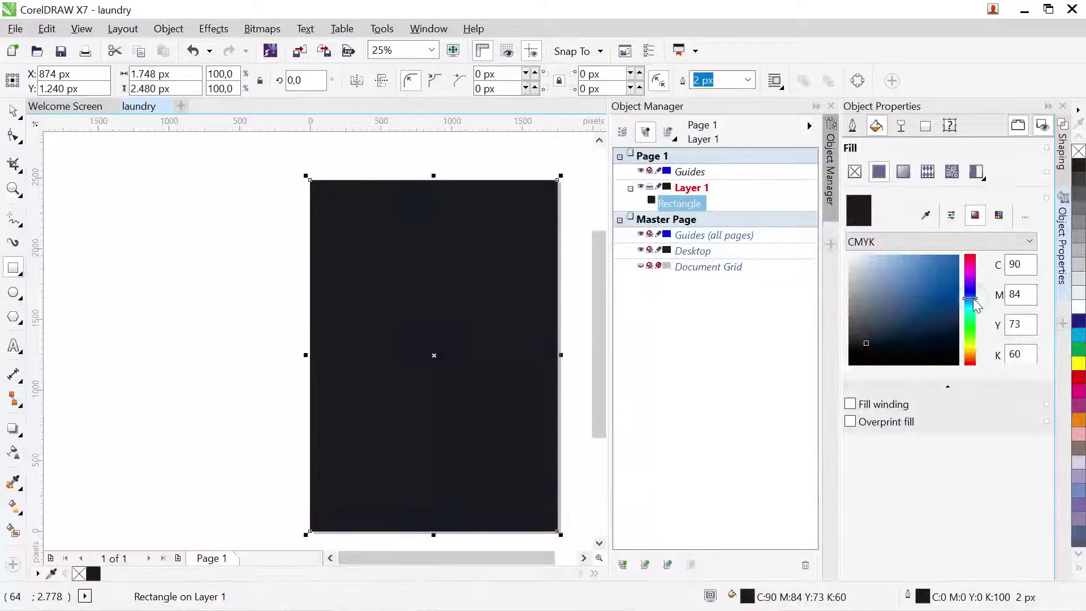
left_click(949, 273)
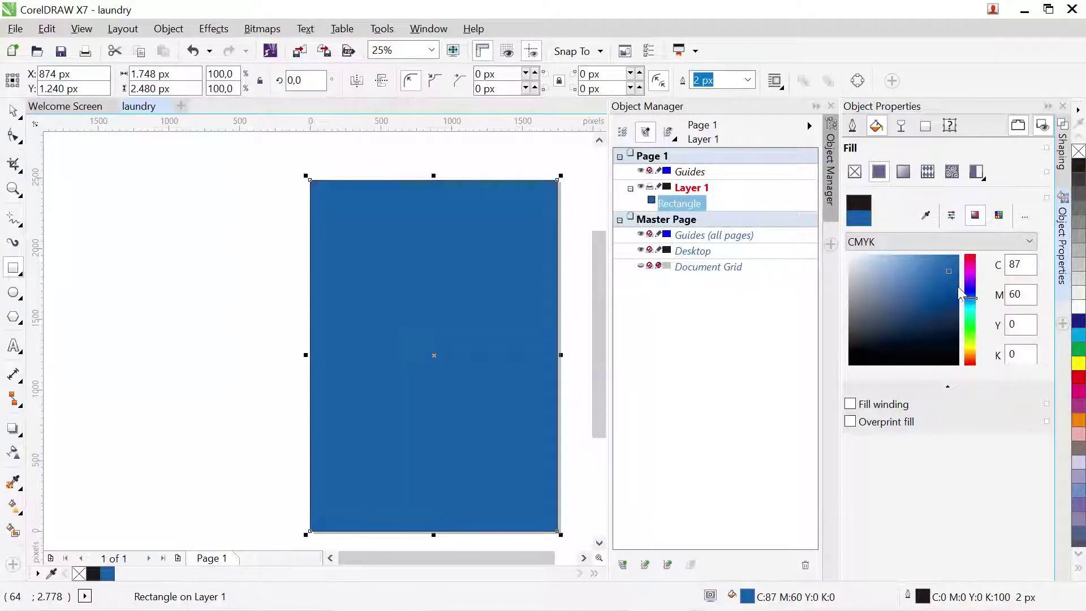
left_click(969, 305)
Draw a full-height vertical strip along the page's left edge and set its width to 194 px
mouse_move(313, 179)
left_mouse_down()
mouse_move(363, 436)
mouse_move(368, 509)
mouse_move(345, 530)
left_mouse_up()
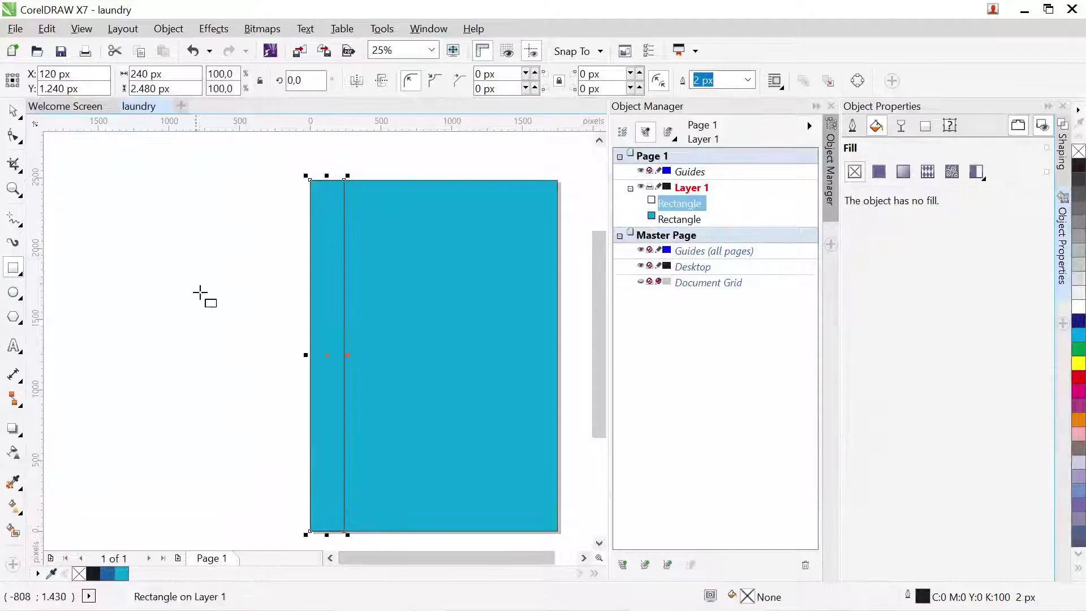
left_click_drag(148, 74, 138, 74)
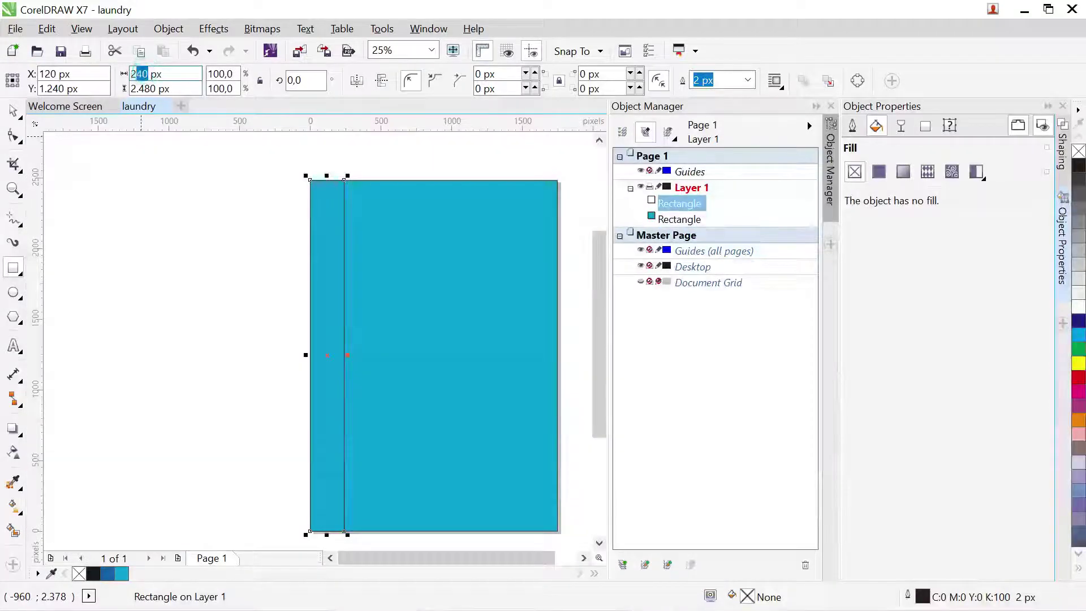
type("194")
key("Return")
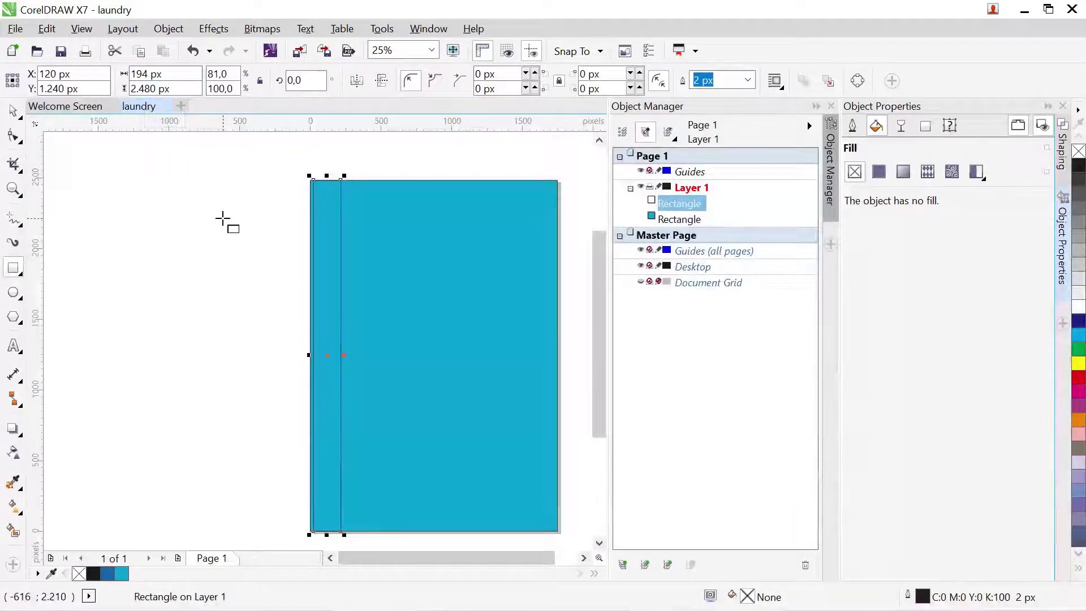
Move the narrow strip so that it sits flush with the page's left edge
left_click(13, 110)
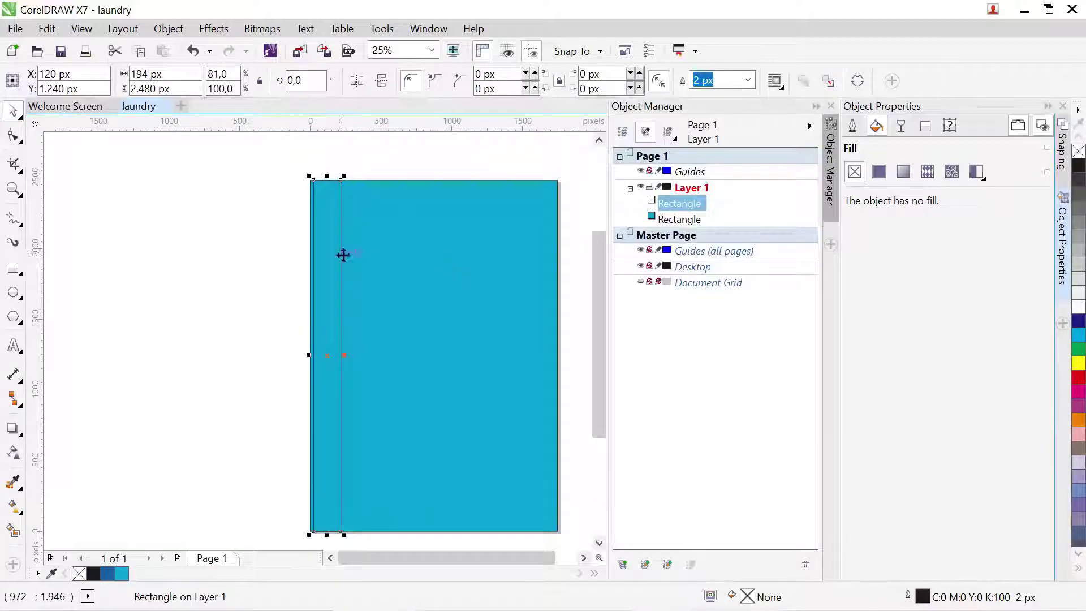
left_click_drag(334, 253, 332, 254)
left_click(334, 303)
left_click_drag(335, 298, 335, 296)
Fill the narrow strip with white and set its outline width to None
left_click(1078, 307)
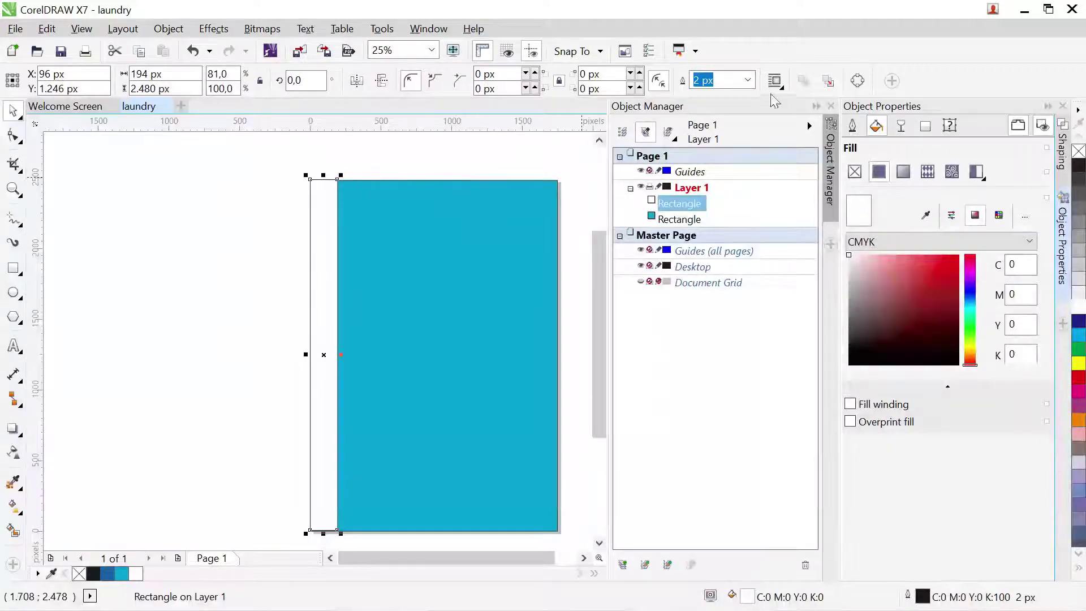
left_click(747, 80)
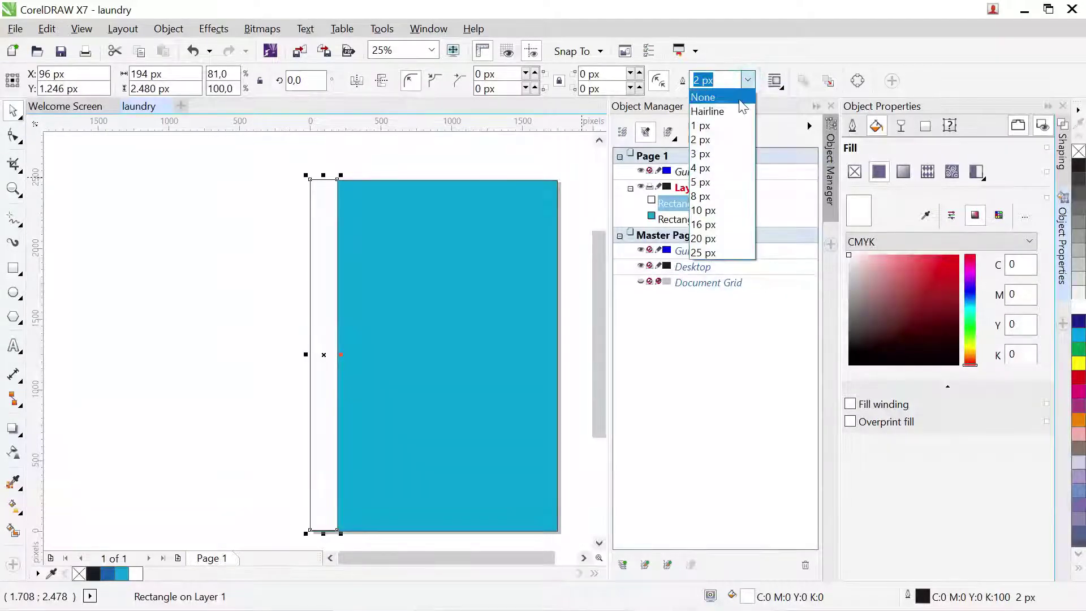
left_click(736, 97)
left_click(211, 220)
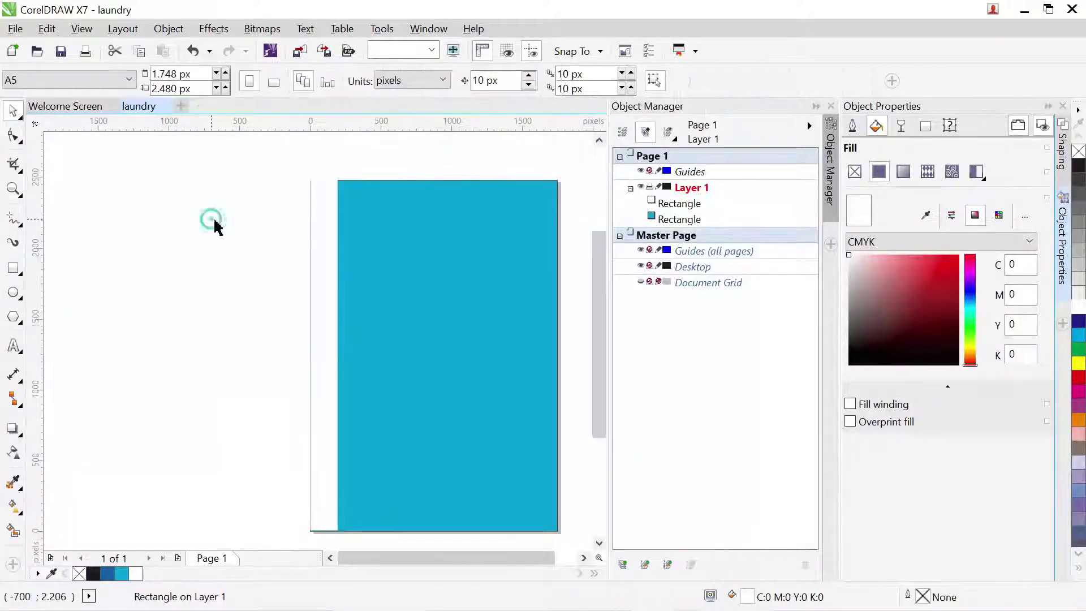
left_click(320, 270)
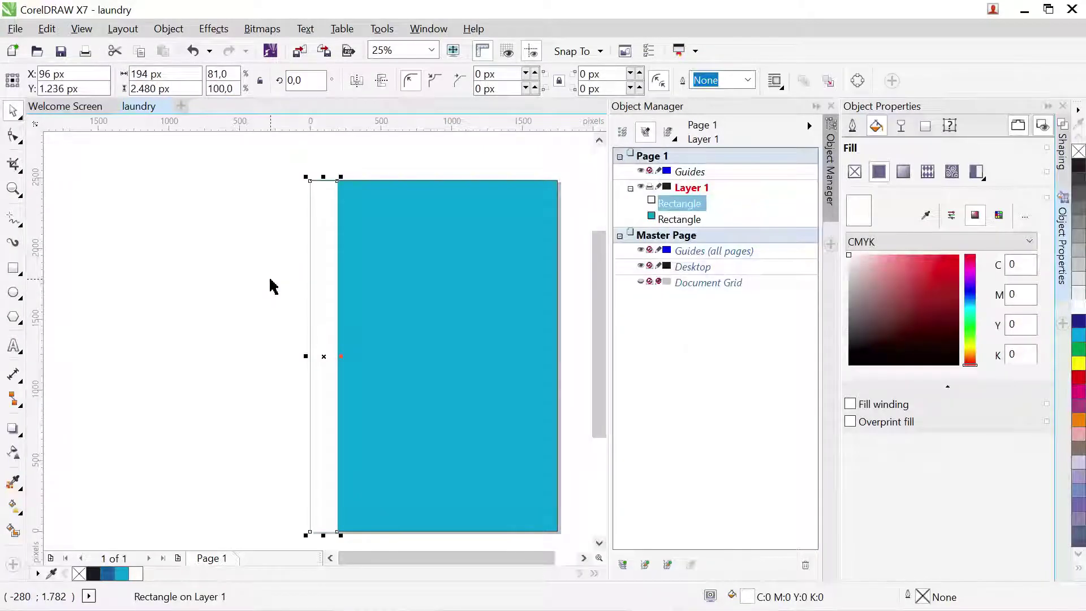
left_click(252, 282)
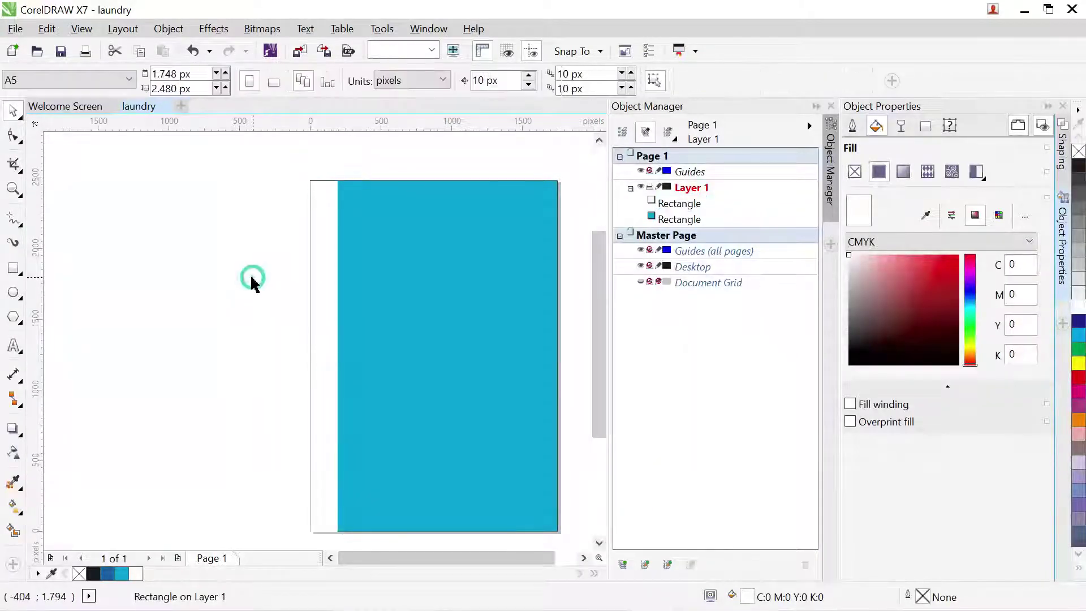
Apply a uniform transparency of 80 to the white strip
left_click(323, 286)
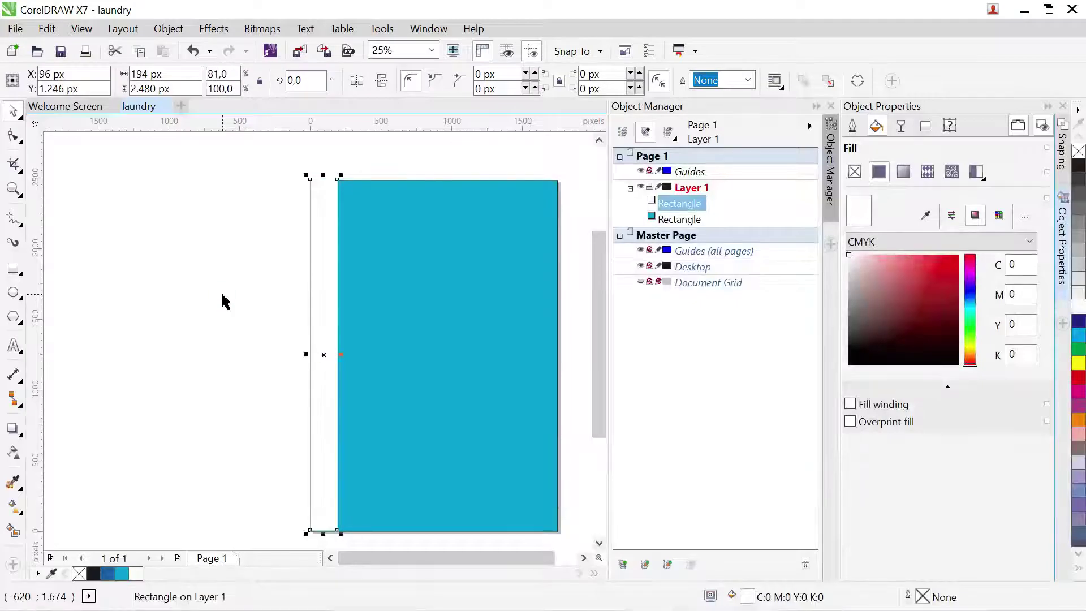
left_click(13, 453)
left_click(36, 80)
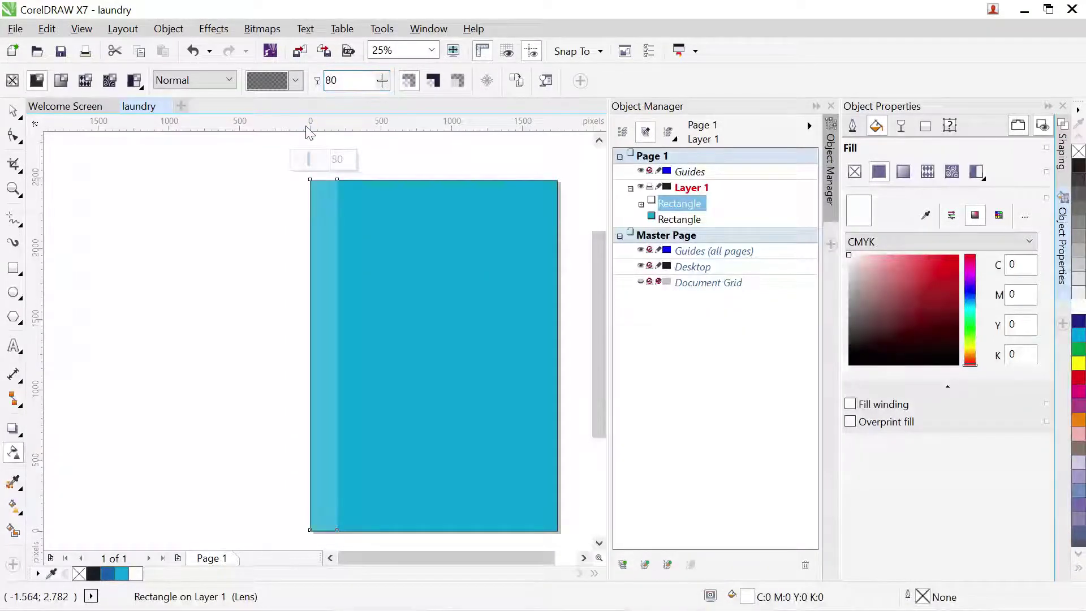
Make 4 copies of the transparent strip with a relative Position transformation of 388 px horizontally and 0 px vertically
left_click(1035, 324)
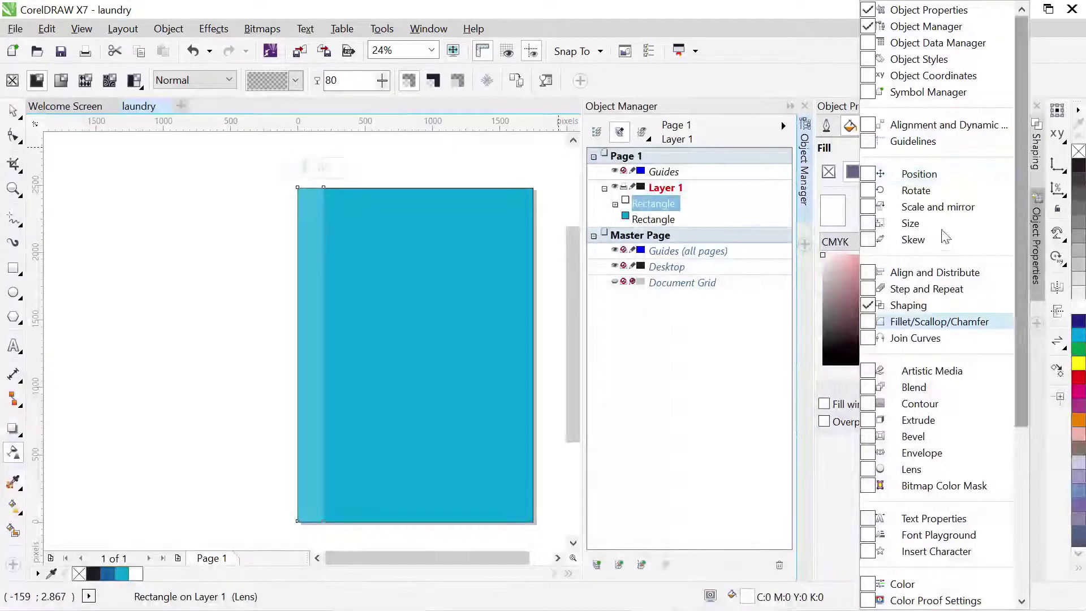
left_click(873, 173)
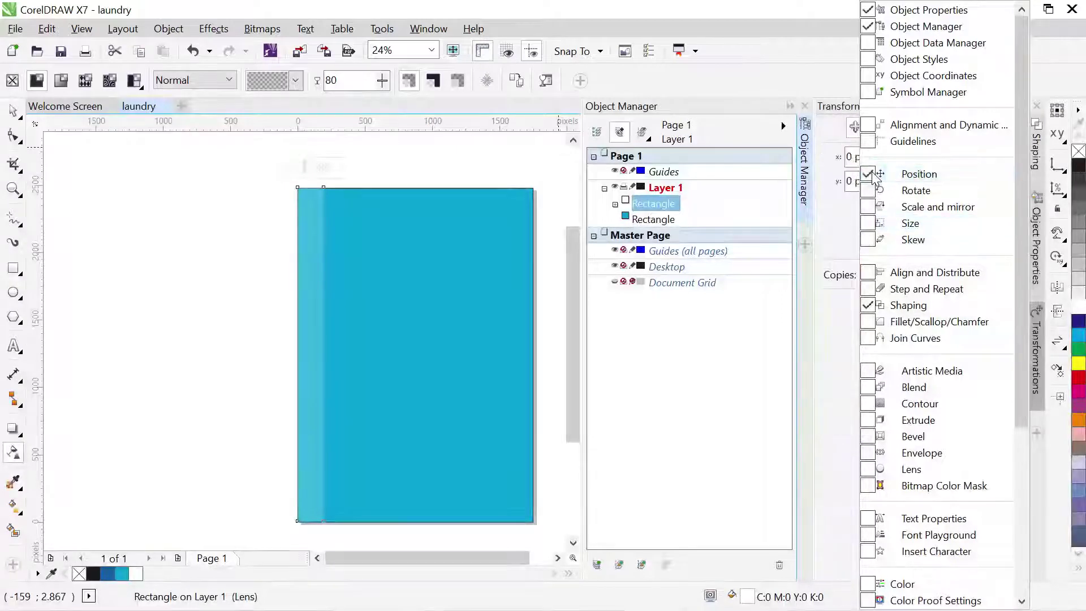
left_click(1036, 368)
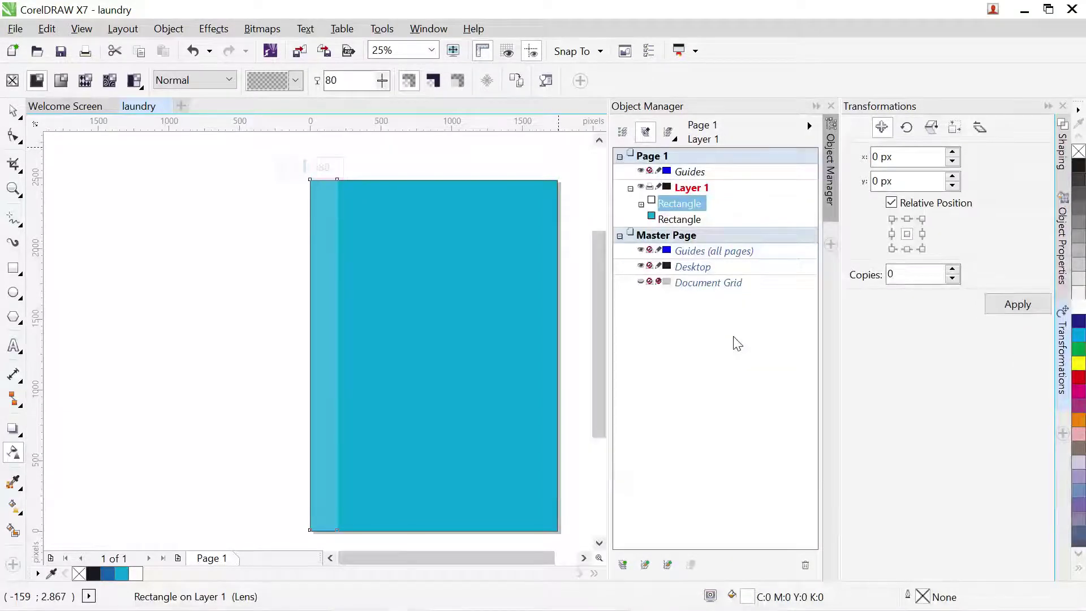
left_click(16, 109)
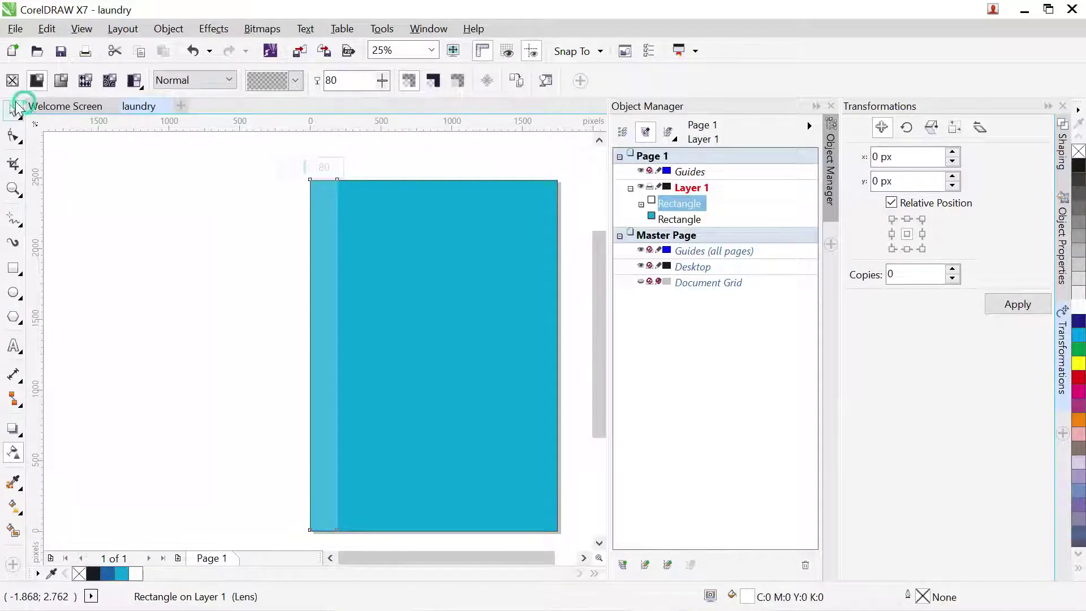
left_click(878, 157)
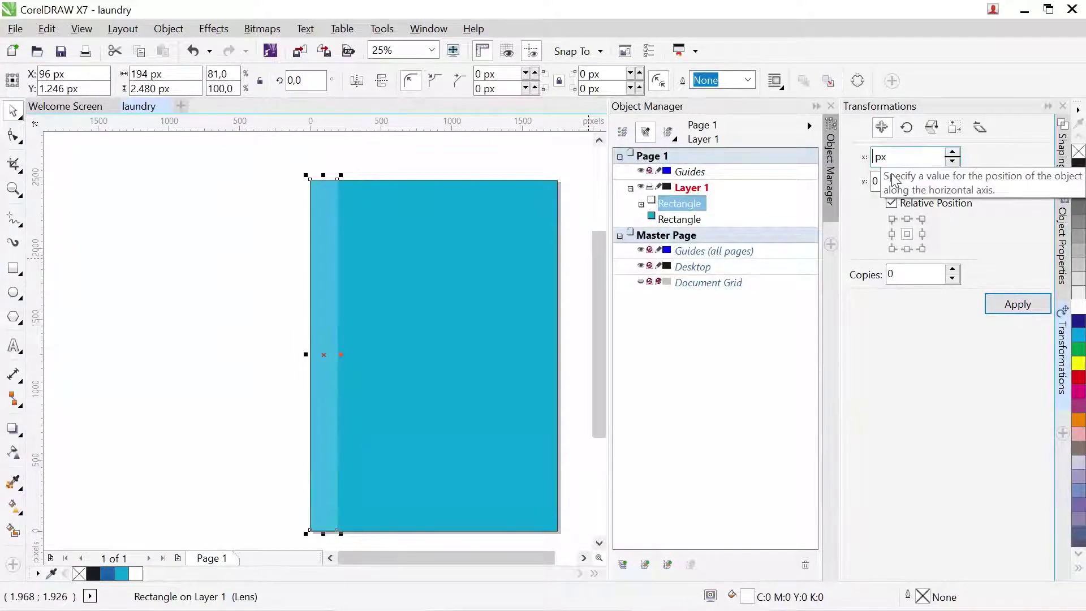
type("388")
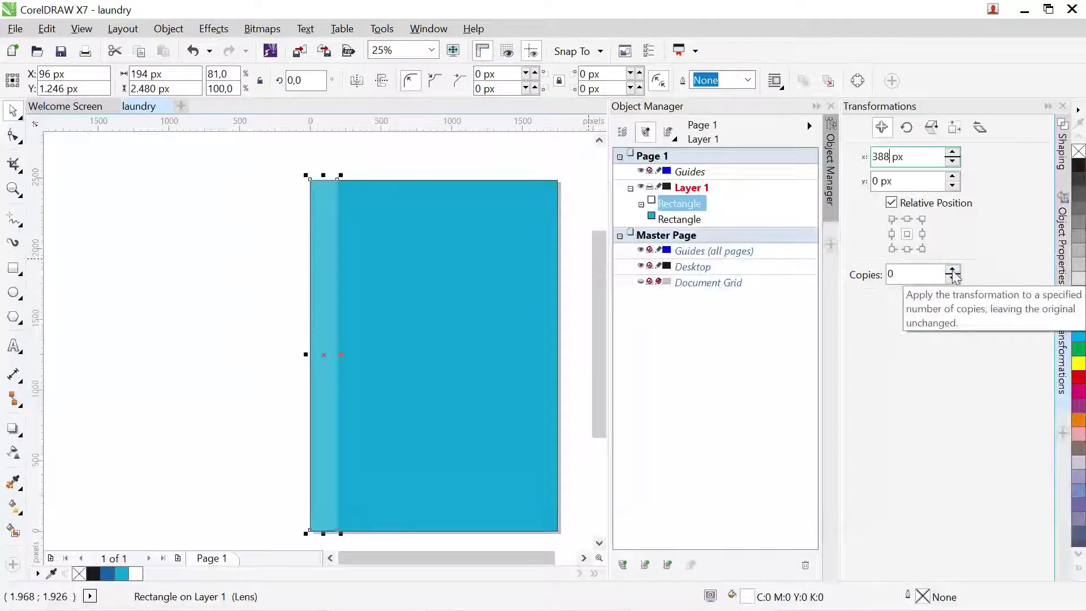
left_click_drag(948, 274, 950, 266)
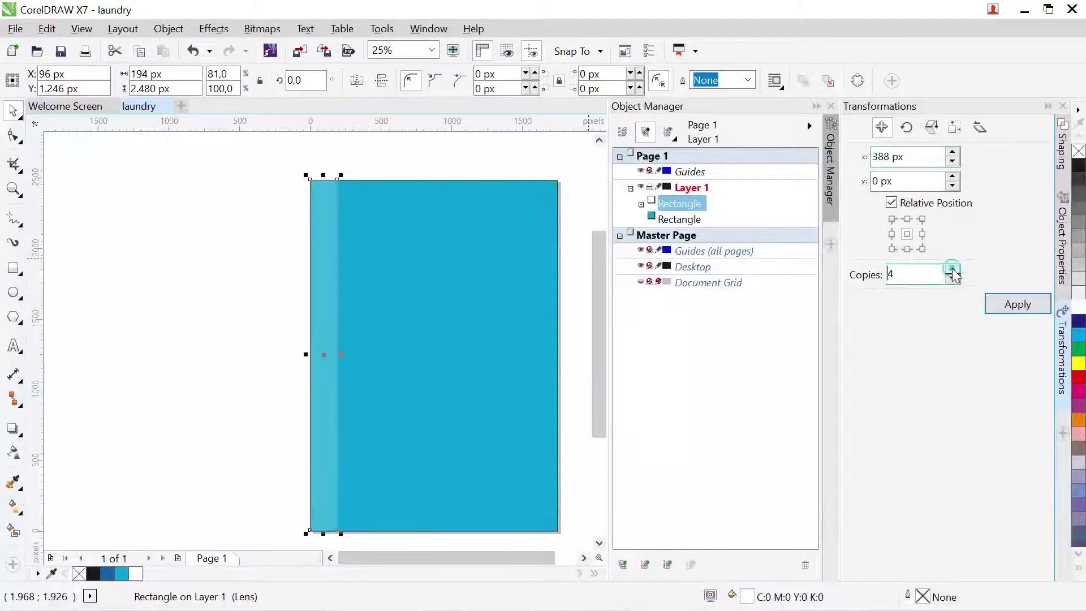
left_click(995, 303)
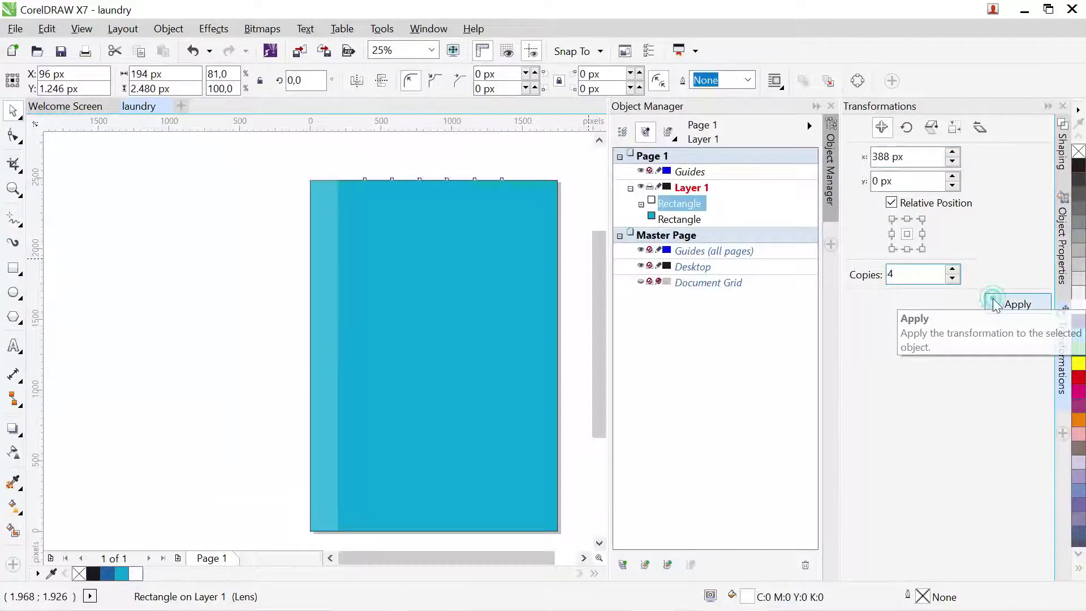
Create a page-sized rectangle frame and give it a 20 px white outline
double_click(14, 271)
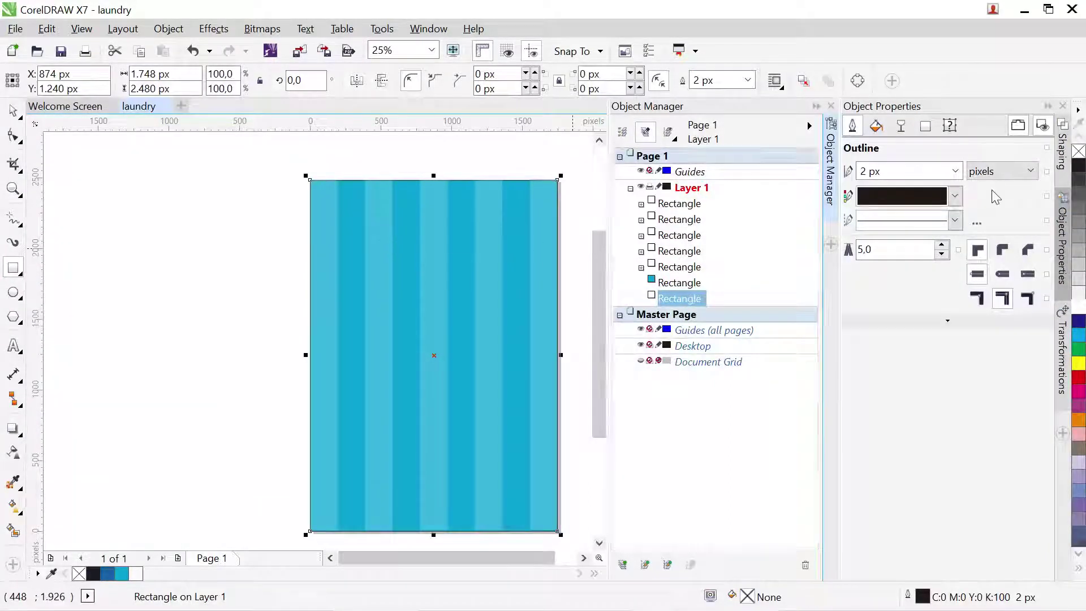
left_click(959, 172)
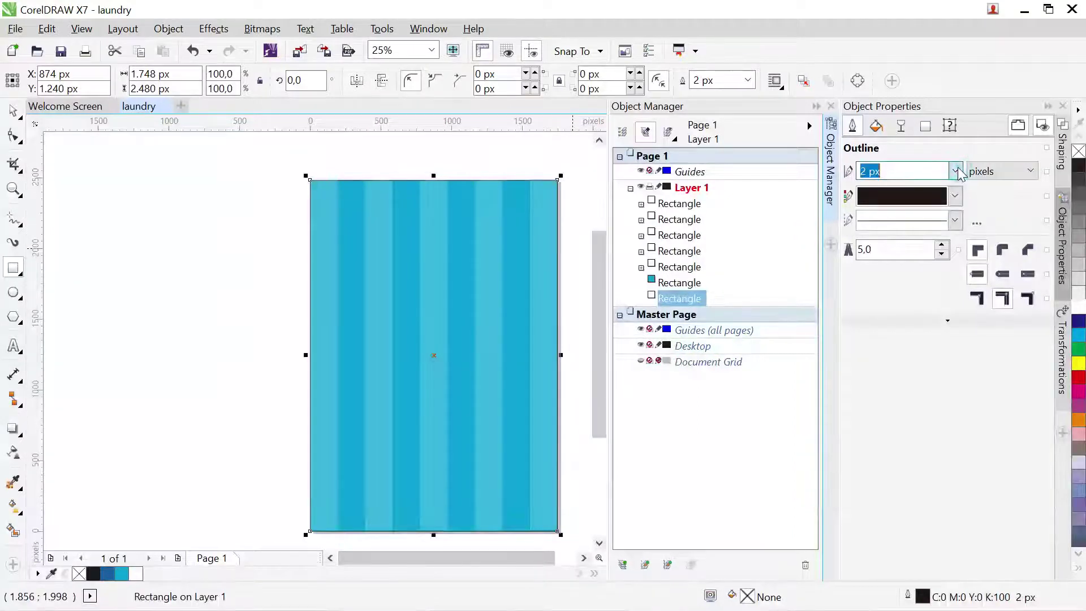
left_click(956, 171)
left_click(903, 326)
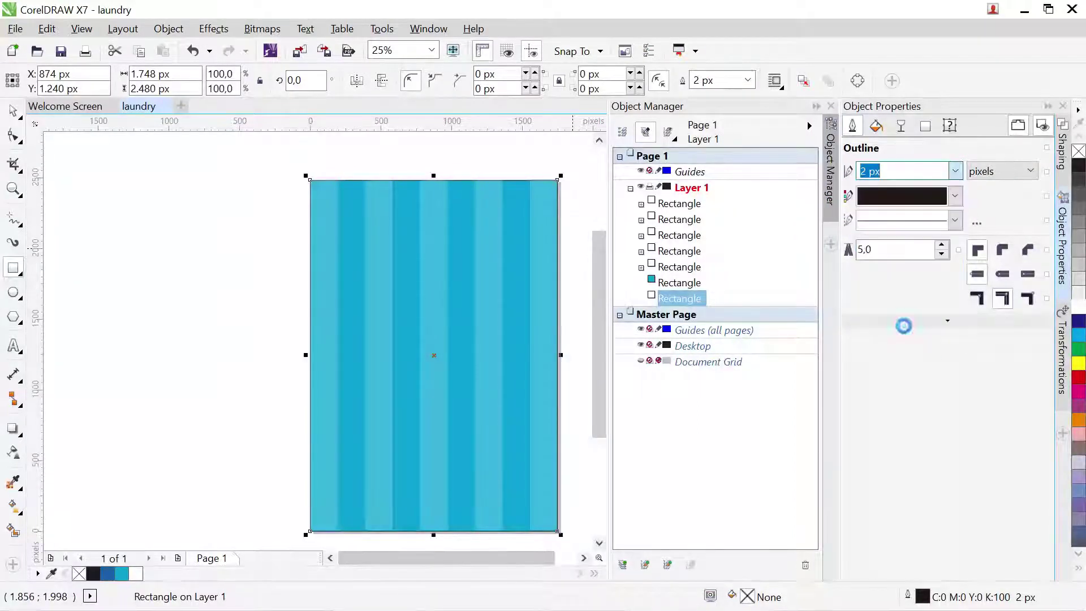
left_click(956, 196)
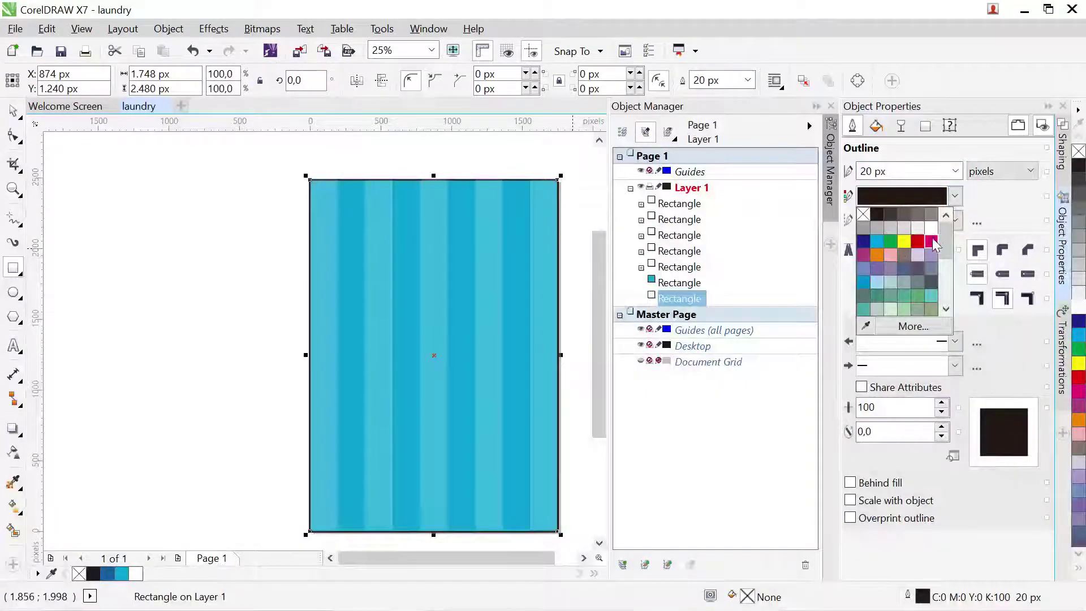
left_click(931, 227)
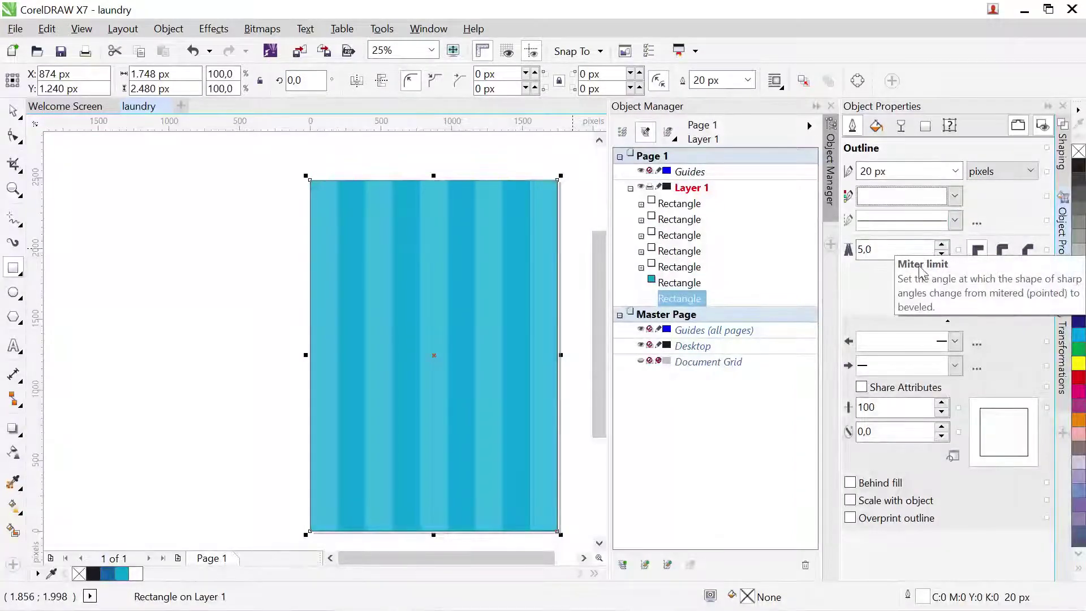
Set the page frame's miter limit to 45 and position its outline inside the rectangle's edge
left_click(859, 249)
type("4")
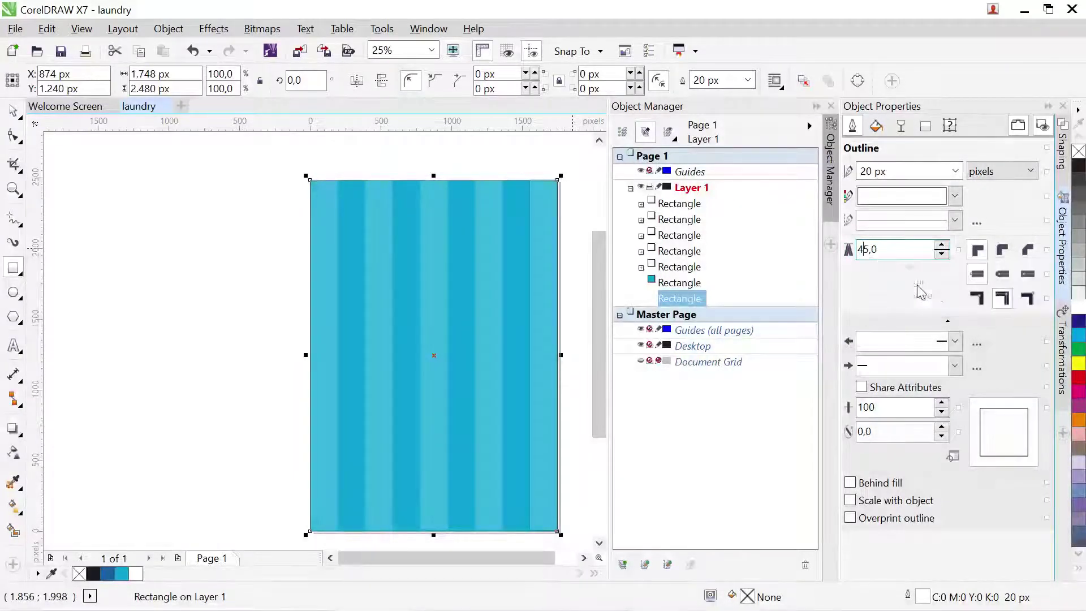
left_click(1025, 301)
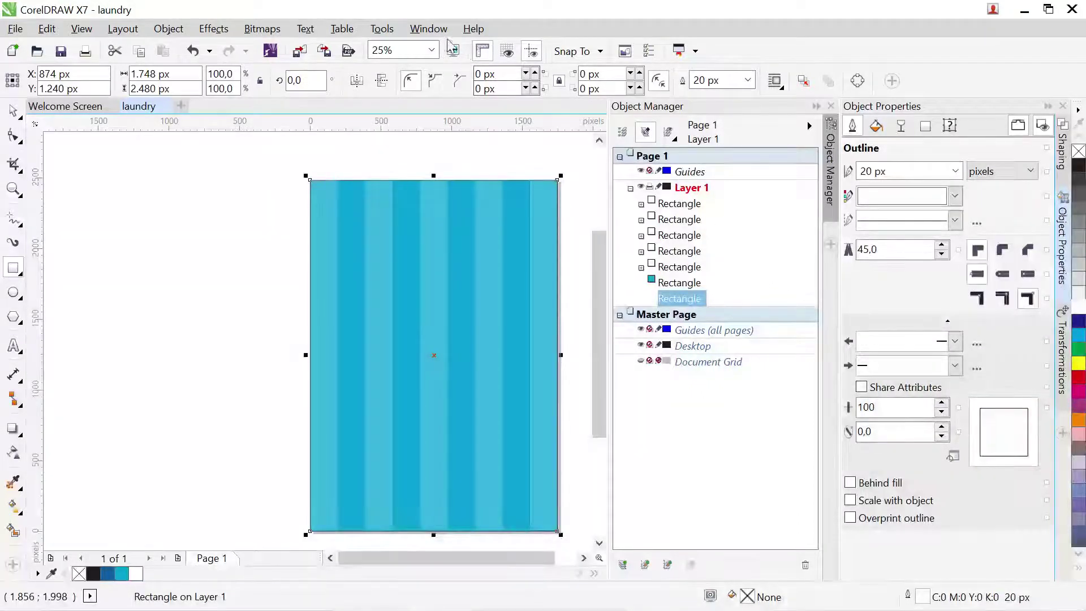
Convert the page frame's white outline to an object
left_click(177, 27)
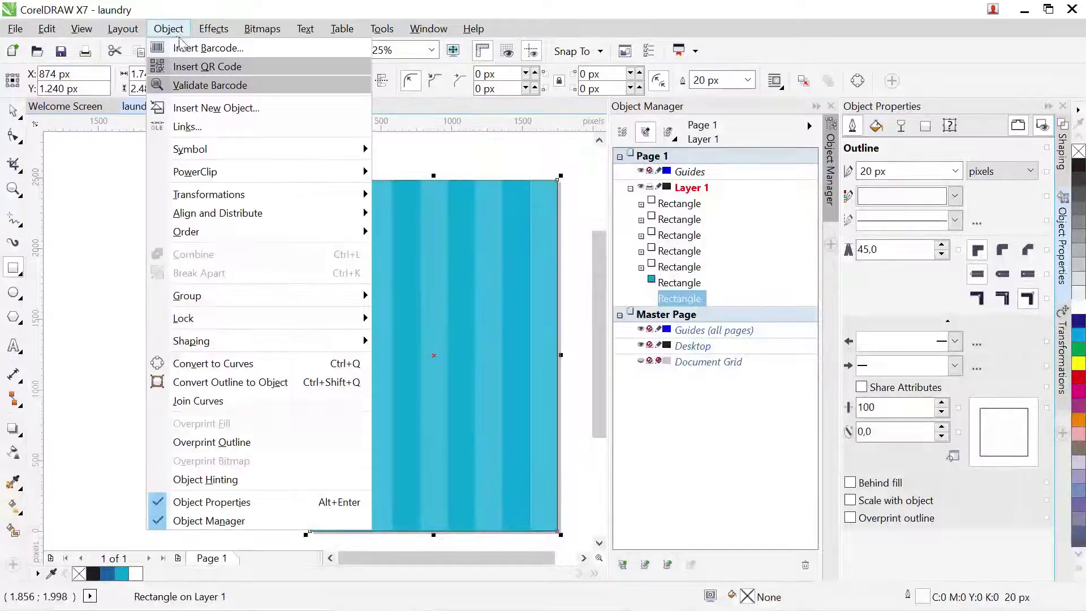
mouse_move(278, 340)
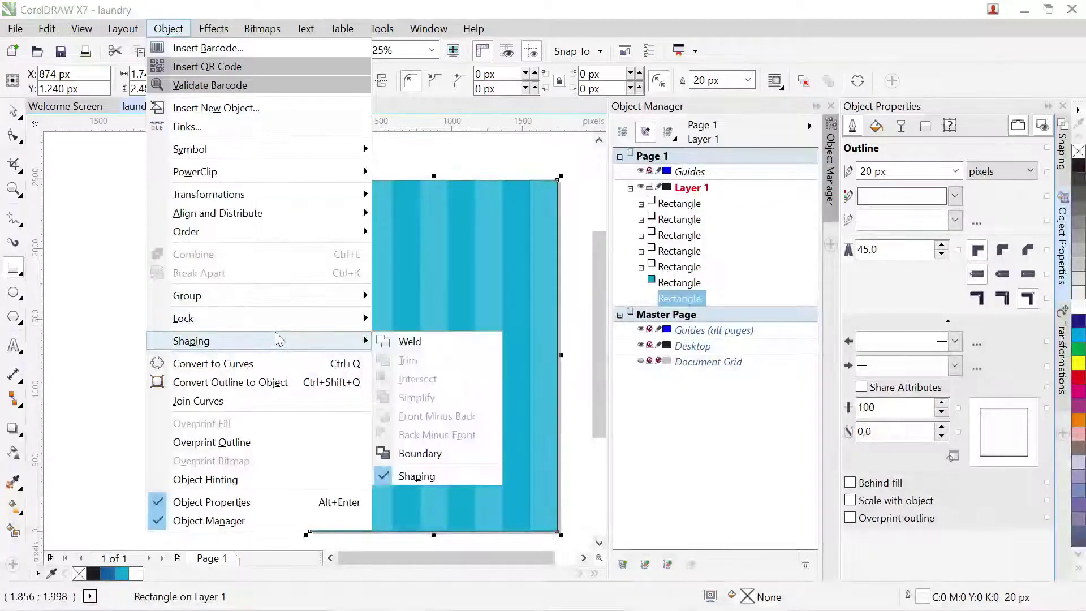
left_click(294, 383)
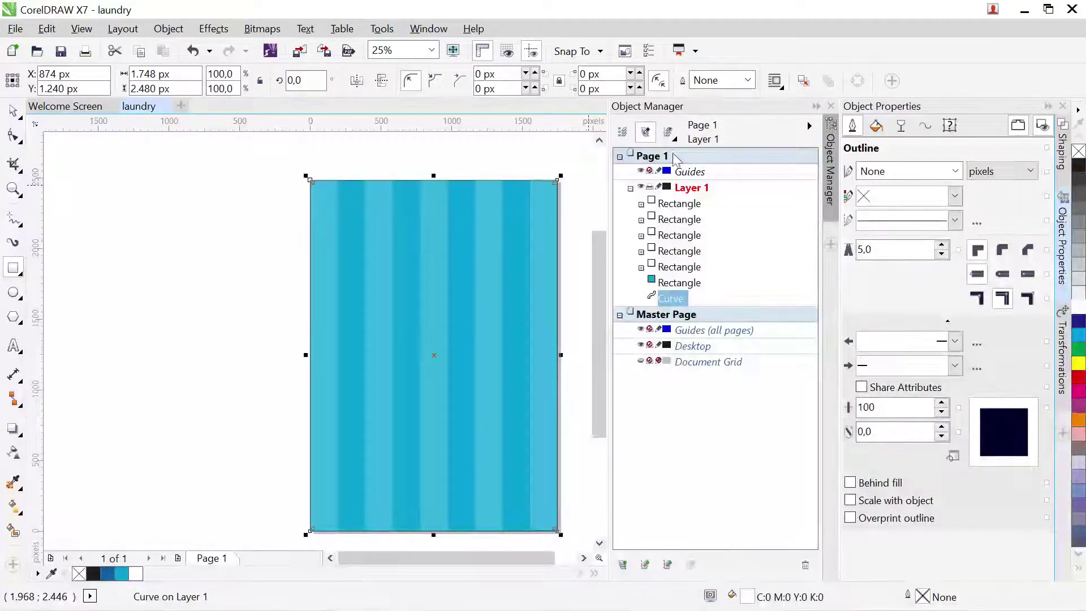
Rename Layer 1 as bg
right_click(632, 156)
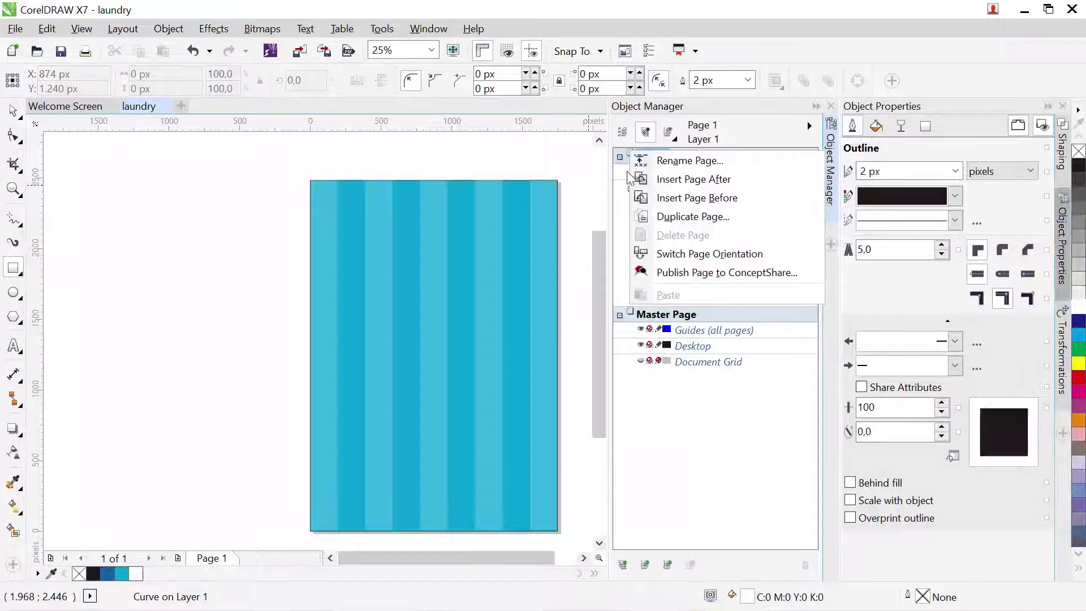
left_click(618, 213)
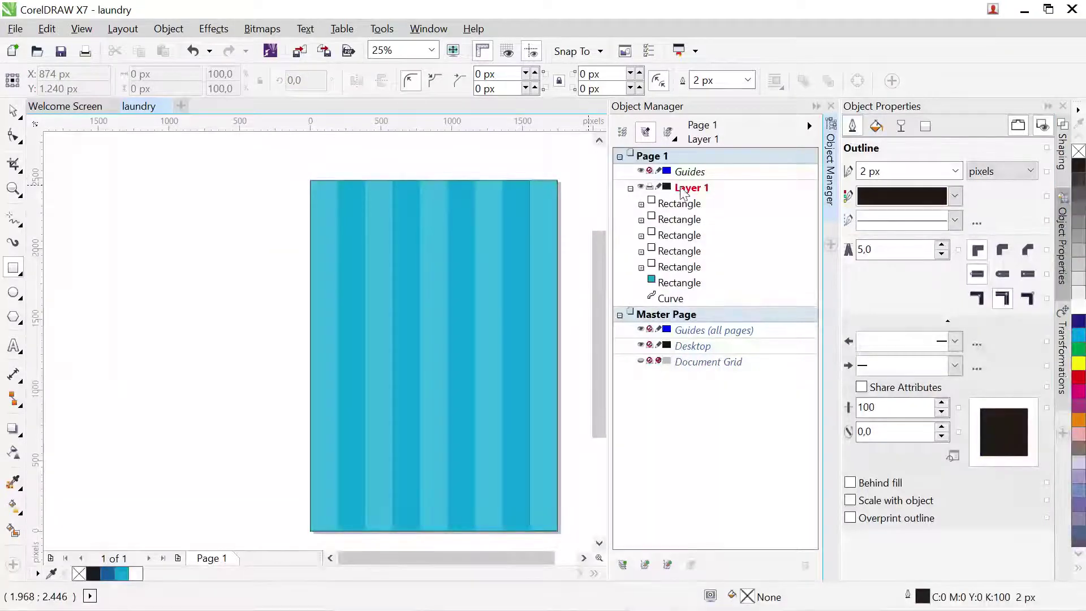
right_click(685, 189)
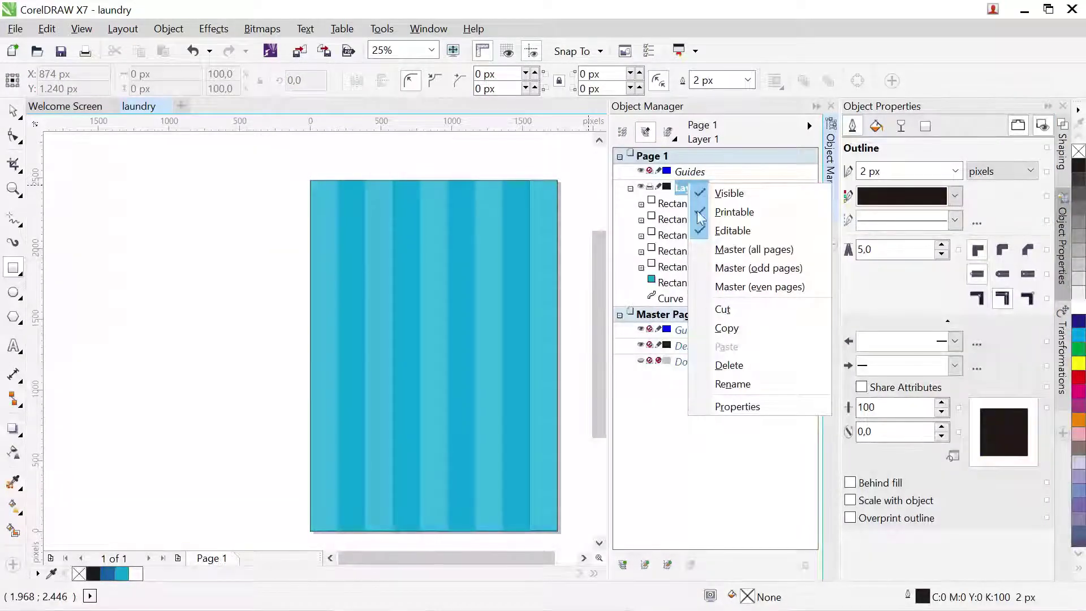
left_click(754, 384)
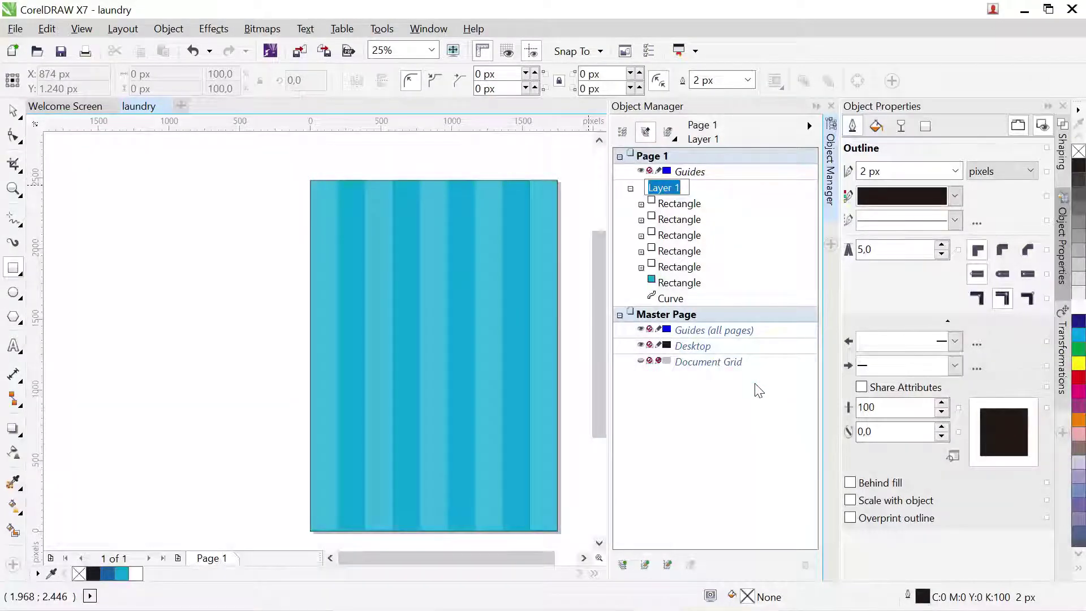
type("bg")
key("Return")
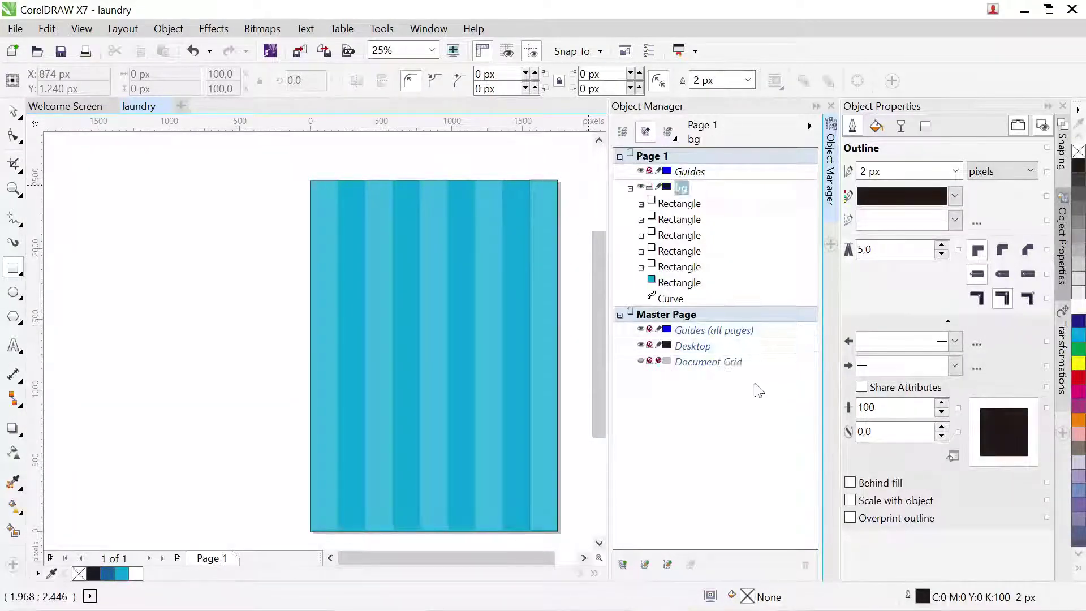
Collapse the bg layer and lock both it and the page's Guides layer
left_click(630, 188)
left_click(658, 186)
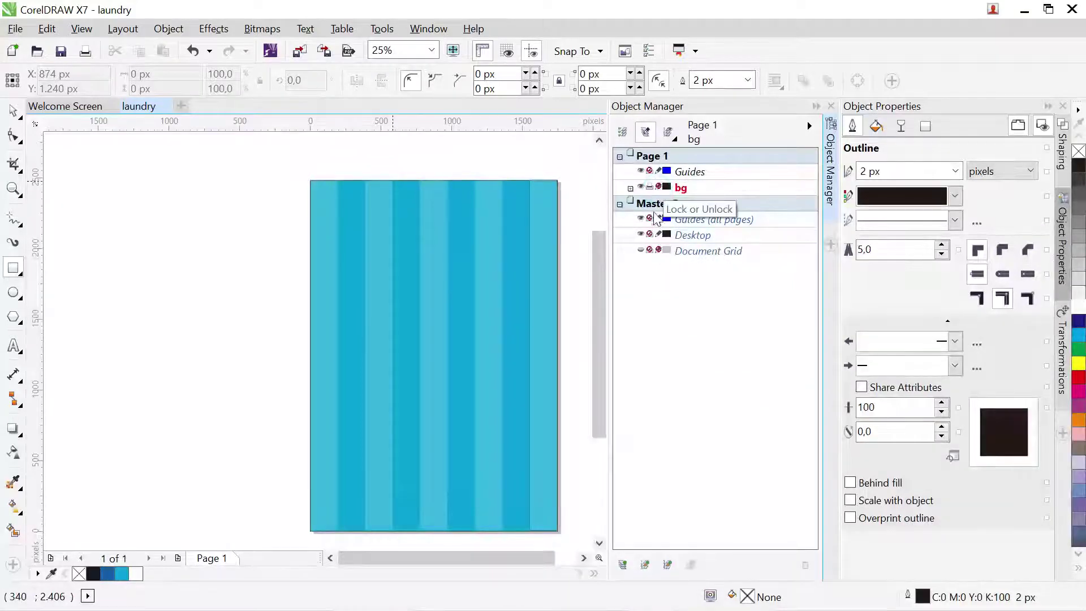
key("F2")
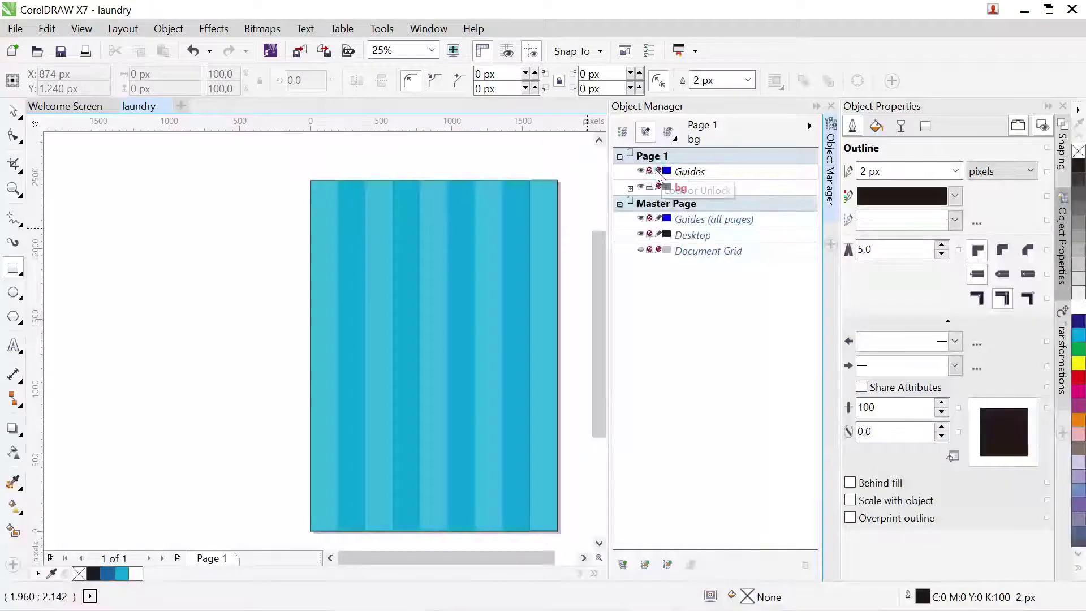
Add a new layer above bg and name it logo
left_click(809, 125)
left_click(845, 133)
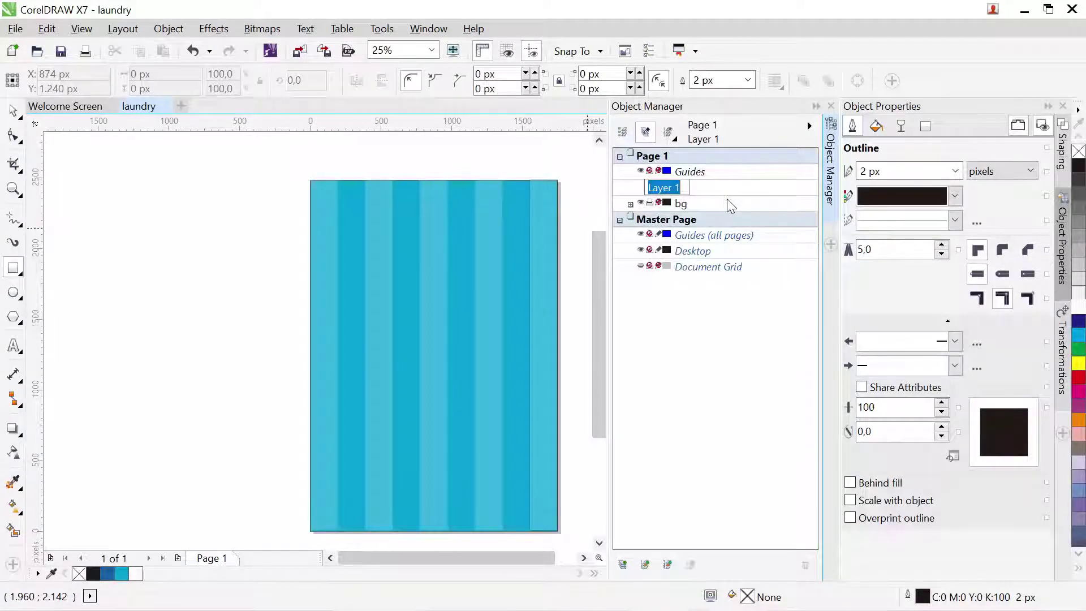
type("logo")
key("Return")
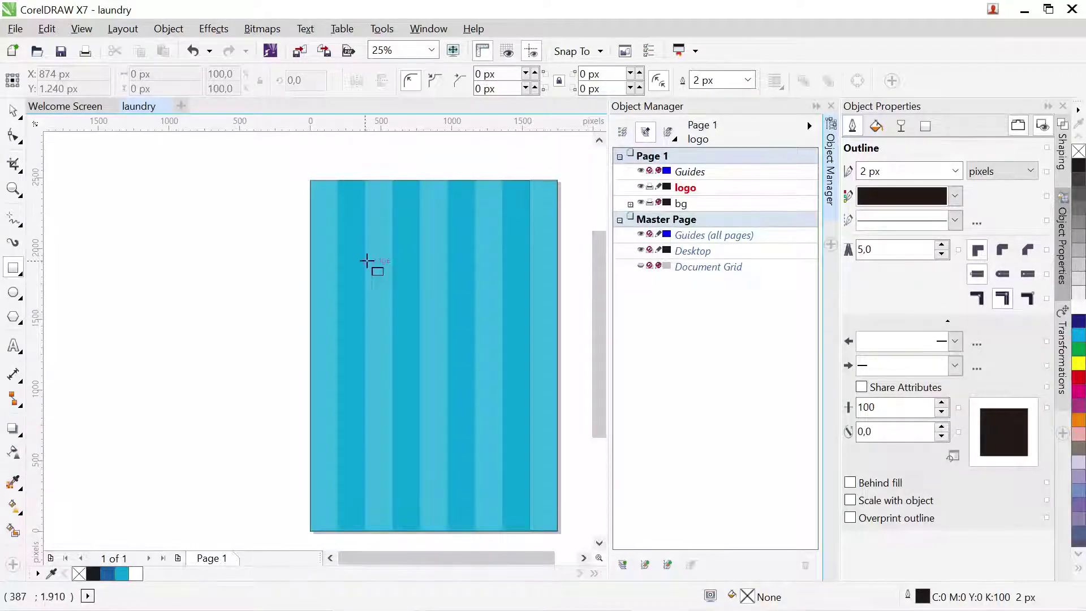
Draw a circle about 936 px in diameter on the logo layer and move it to about X 883 px, Y 1526 px
left_click(13, 292)
left_click_drag(422, 277, 513, 410)
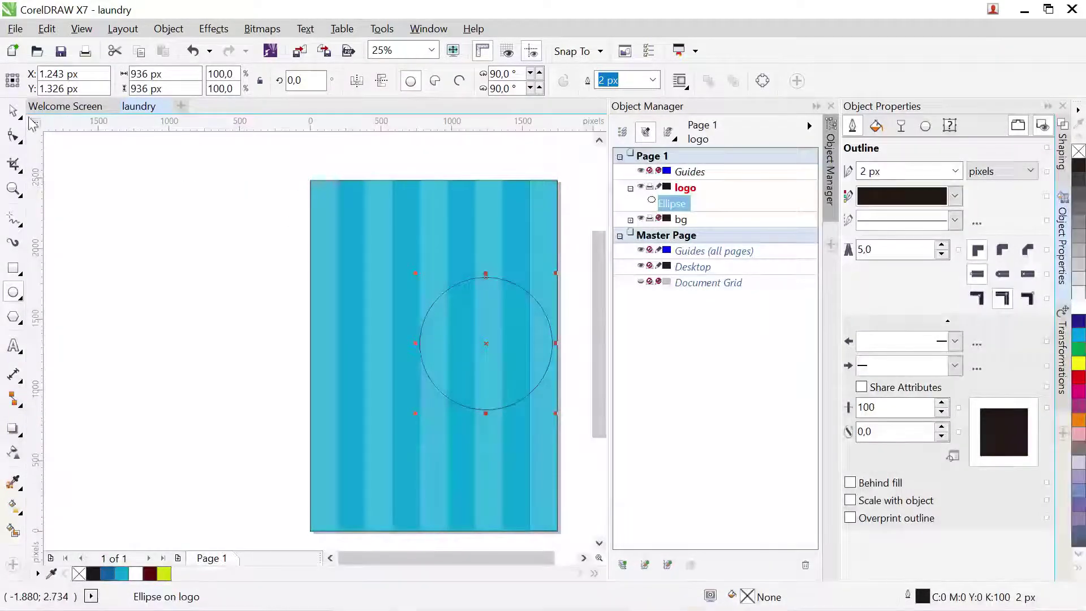
left_click(13, 111)
left_click_drag(463, 328, 417, 306)
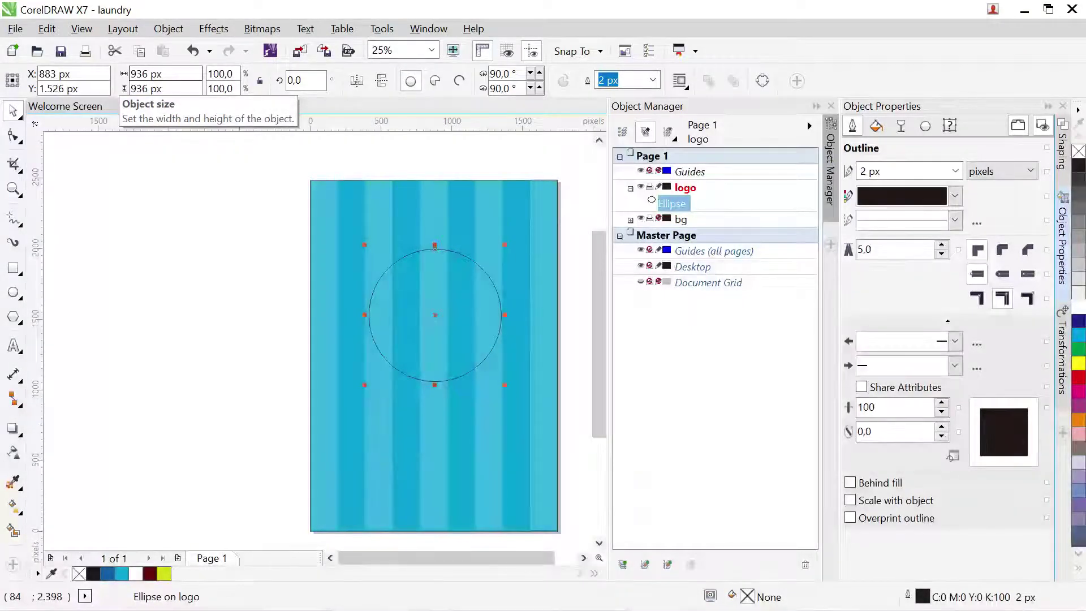
Widen the circle into an ellipse by setting its width to 1096 px
double_click(148, 77)
type("1096")
key("Return")
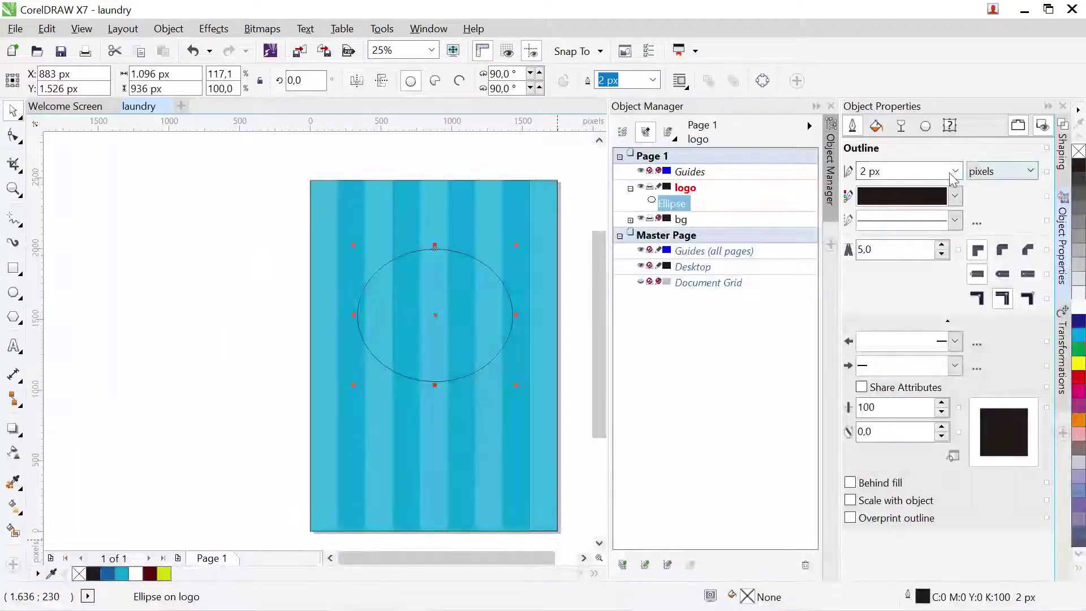
Set the ellipse's outline width to 40 px with a miter limit of 45, positioned inside its edge
key("BackSpace")
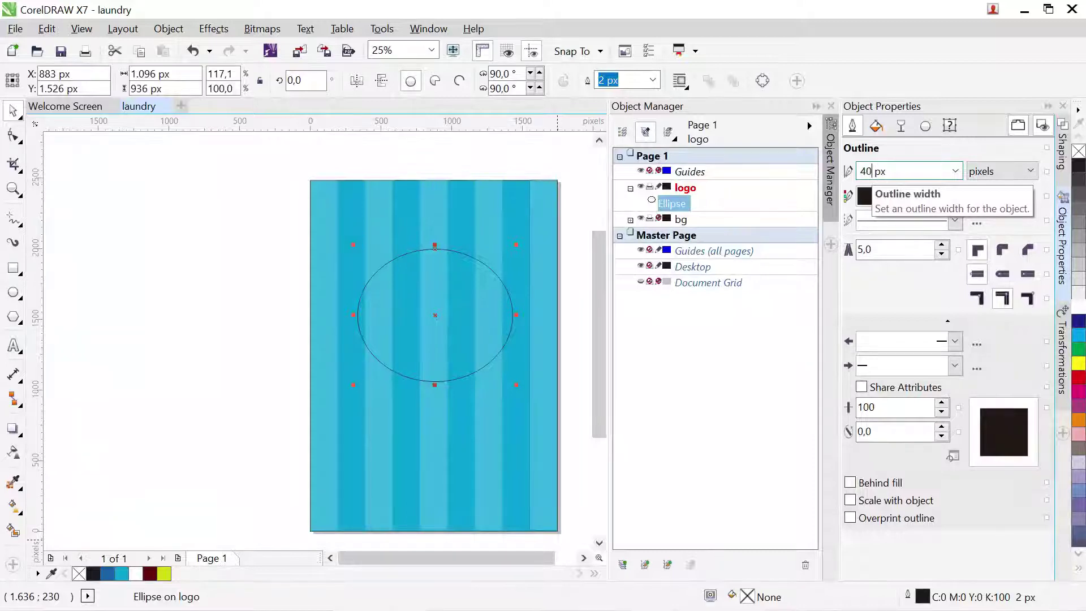
key("Return")
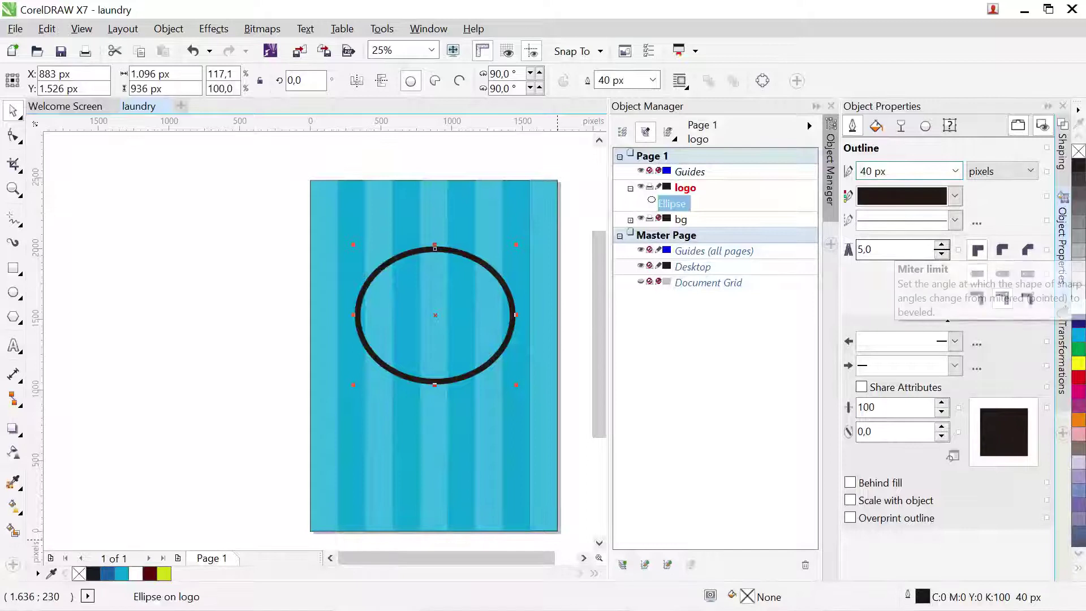
left_click(865, 249)
type("4")
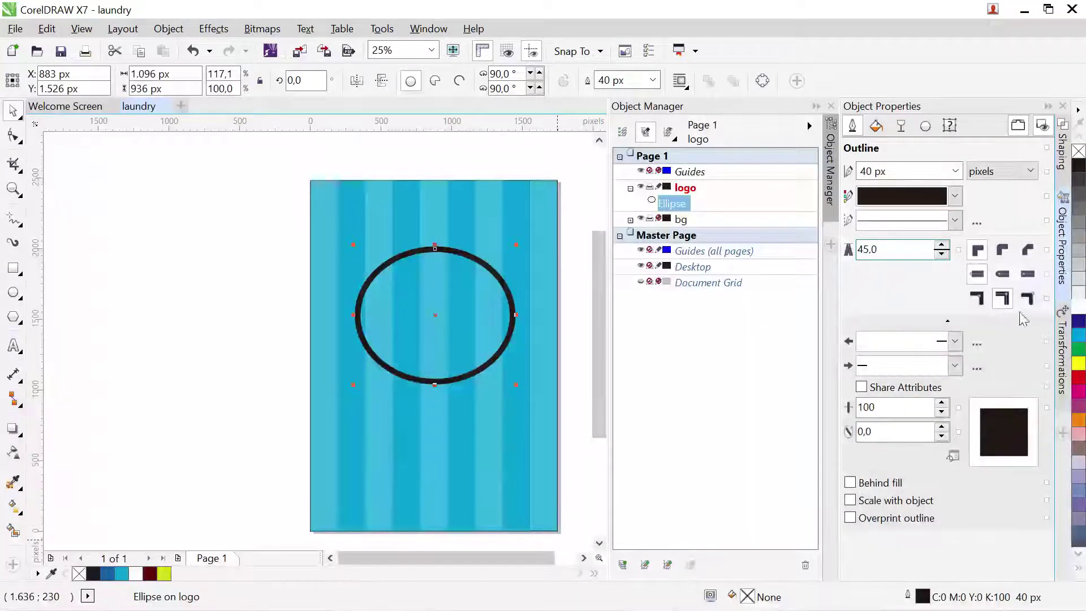
left_click(1028, 298)
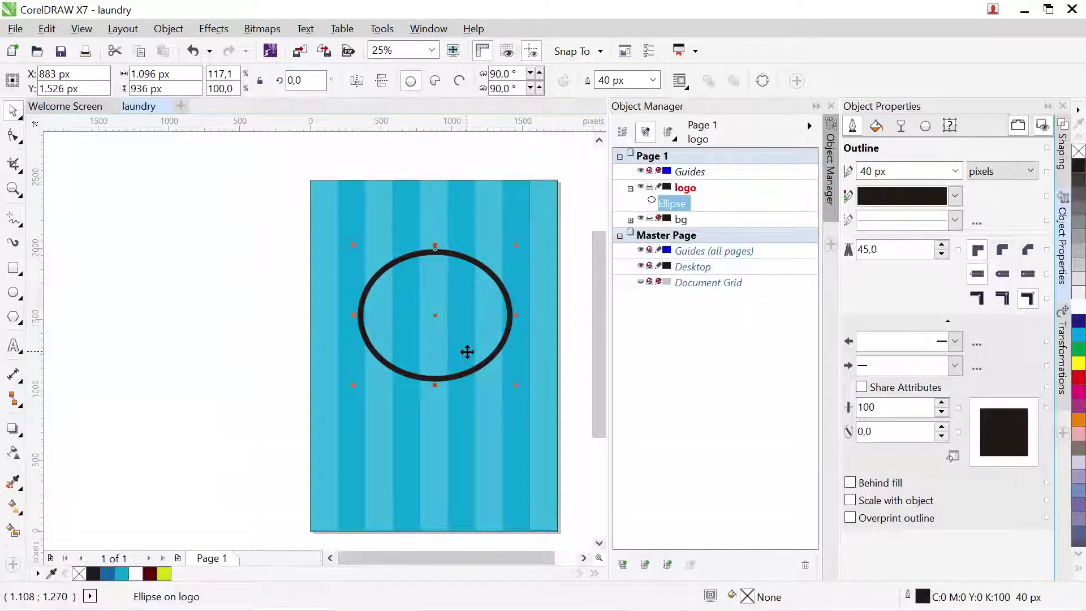
Move the ellipse up to about X 907 px, Y 1890 px and colour its outline yellow
left_click_drag(468, 352, 469, 300)
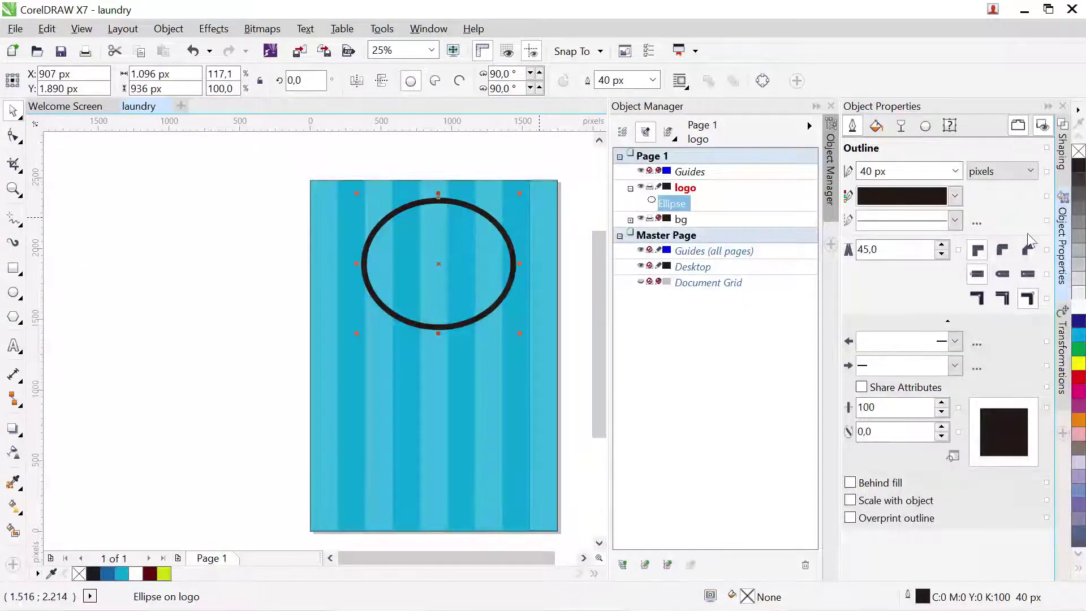
left_click(874, 128)
scroll(954, 172, "up", 5)
left_click(954, 196)
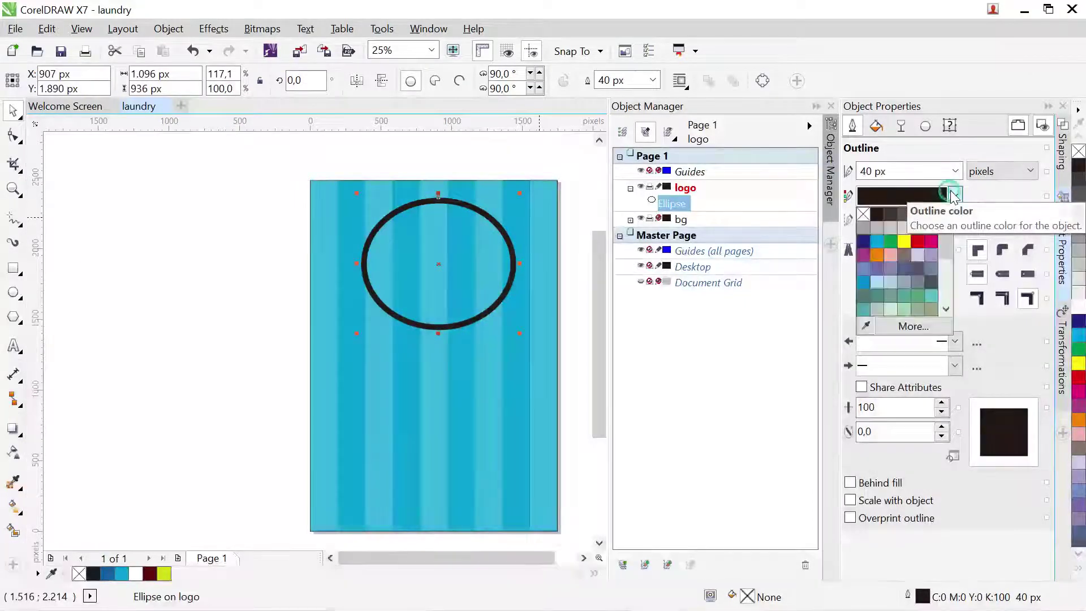
left_click(908, 245)
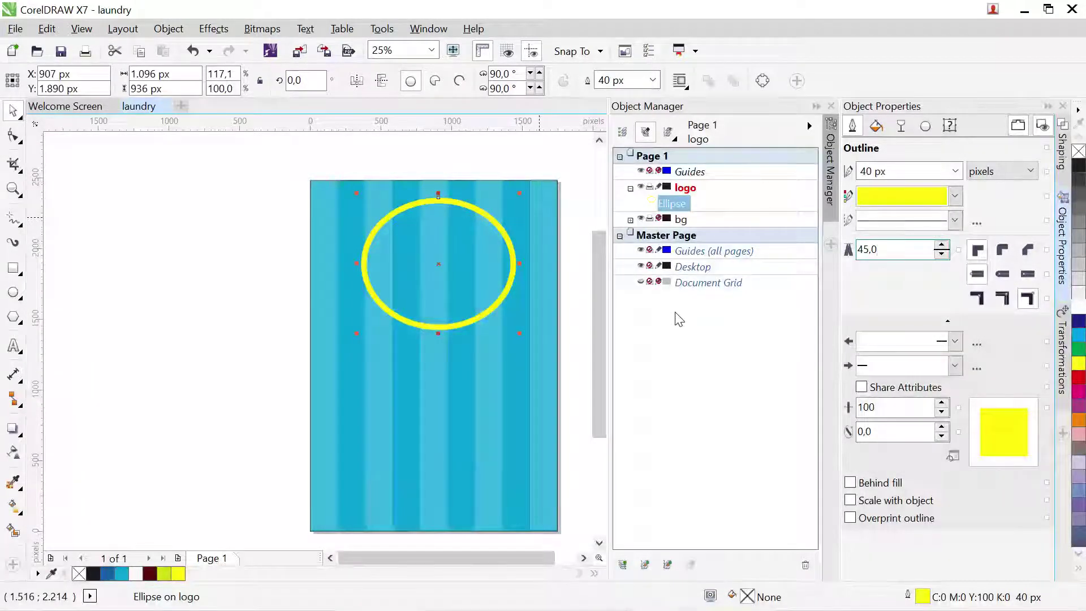
Apply an elliptical fountain fill to the yellow-outlined ellipse and set its end colour to C 15, M 11, Y 12
left_click(877, 127)
left_click(904, 171)
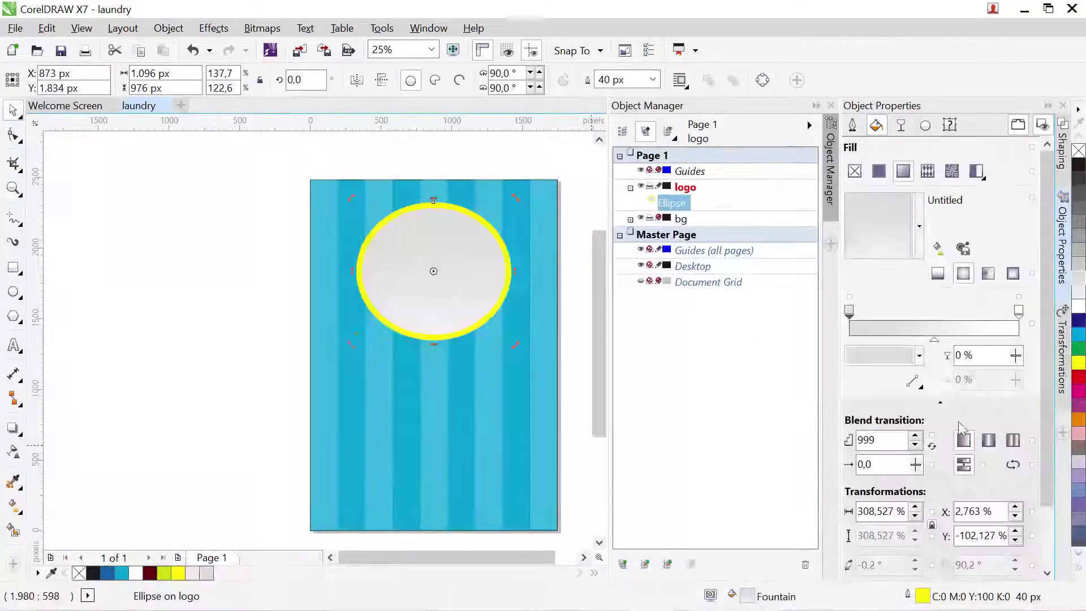
left_click(1019, 311)
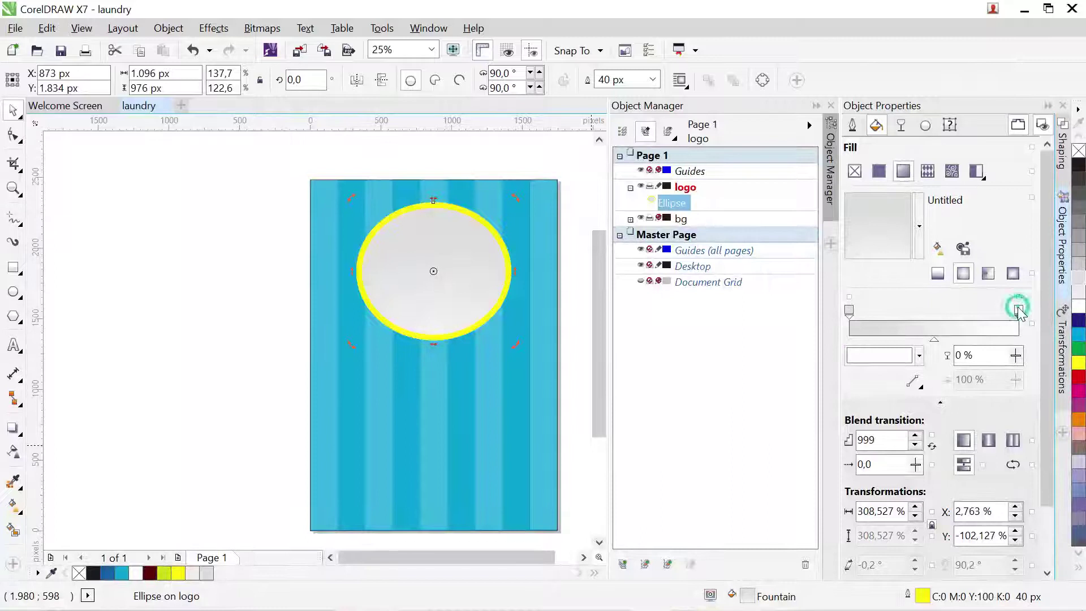
left_click(920, 355)
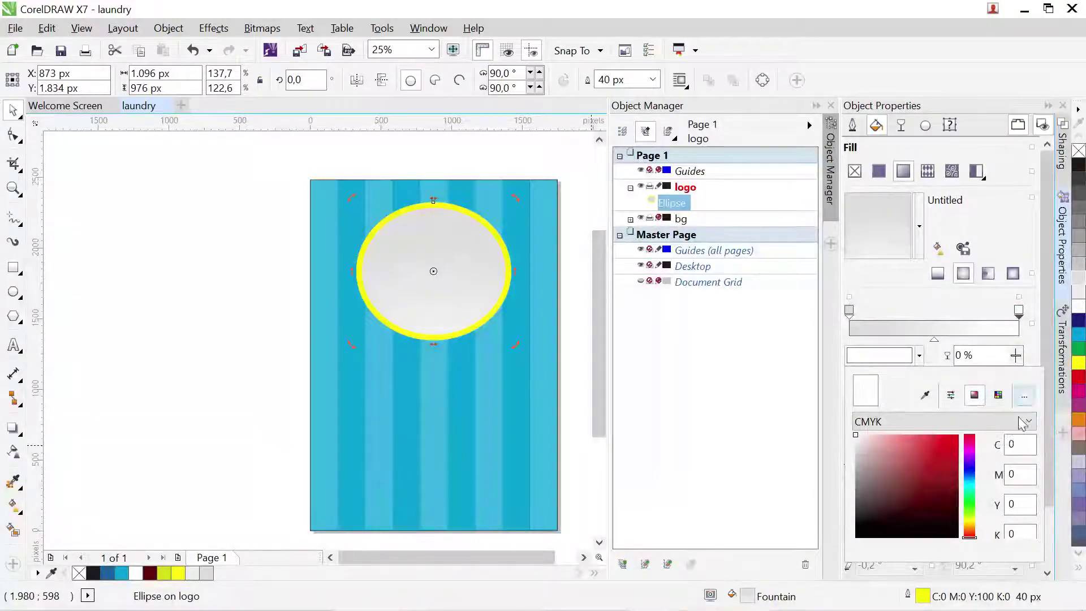
left_click(1019, 445)
key("BackSpace")
type("15")
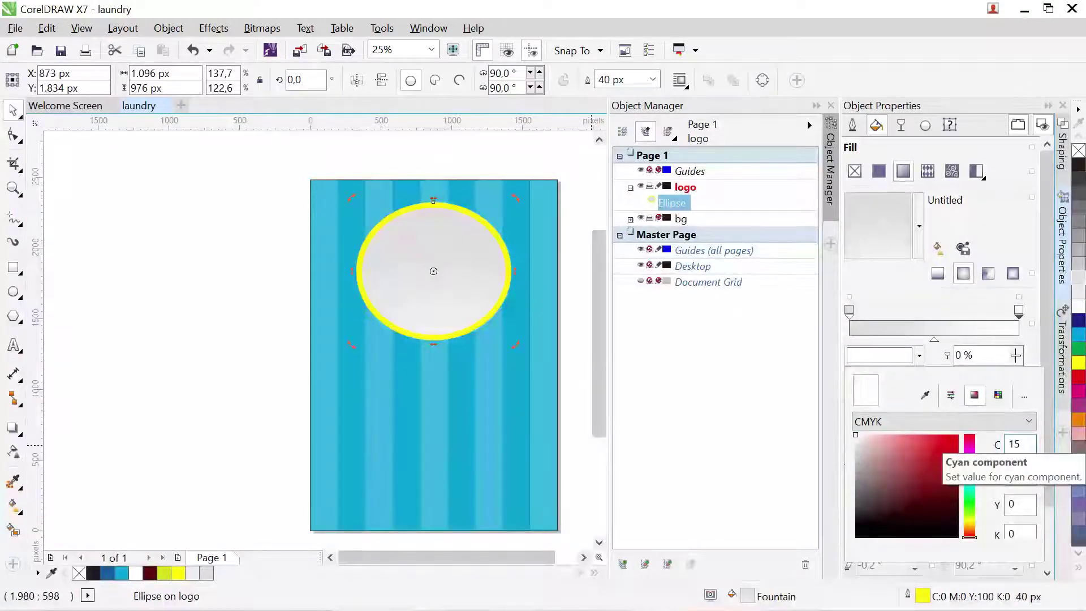
left_click(1022, 473)
key("BackSpace")
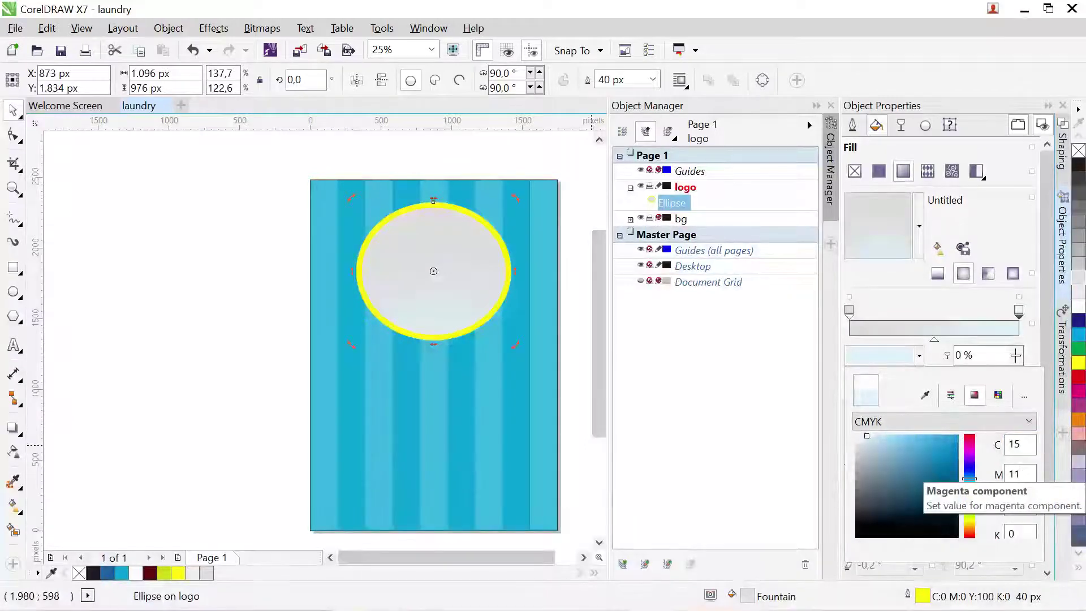
type("11")
key("Return")
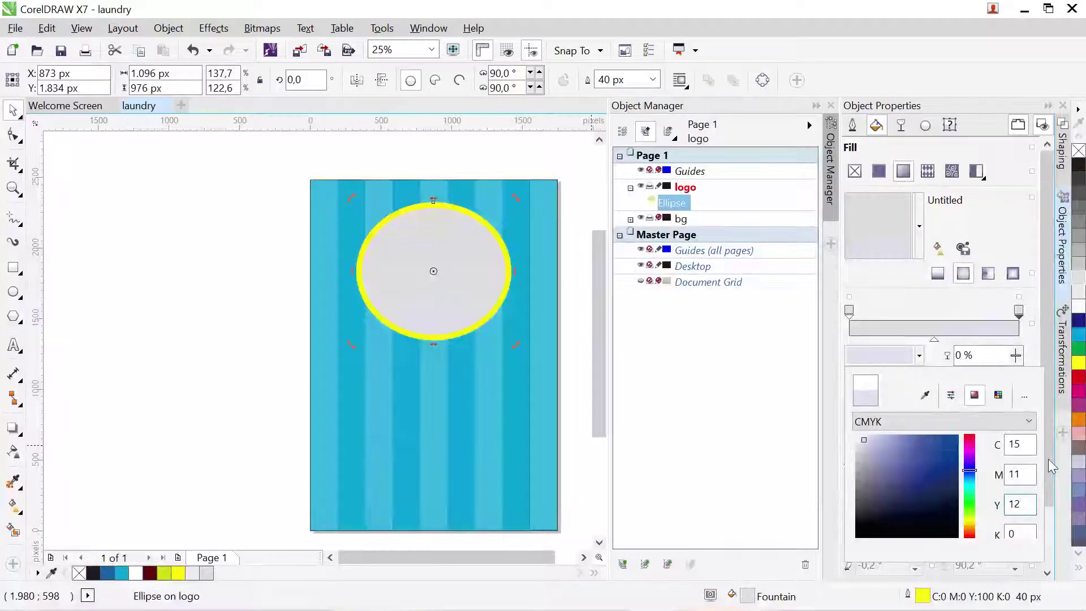
Complete the fountain fill's end colour with a black component of 0 and close the colour chooser
left_click(1018, 533)
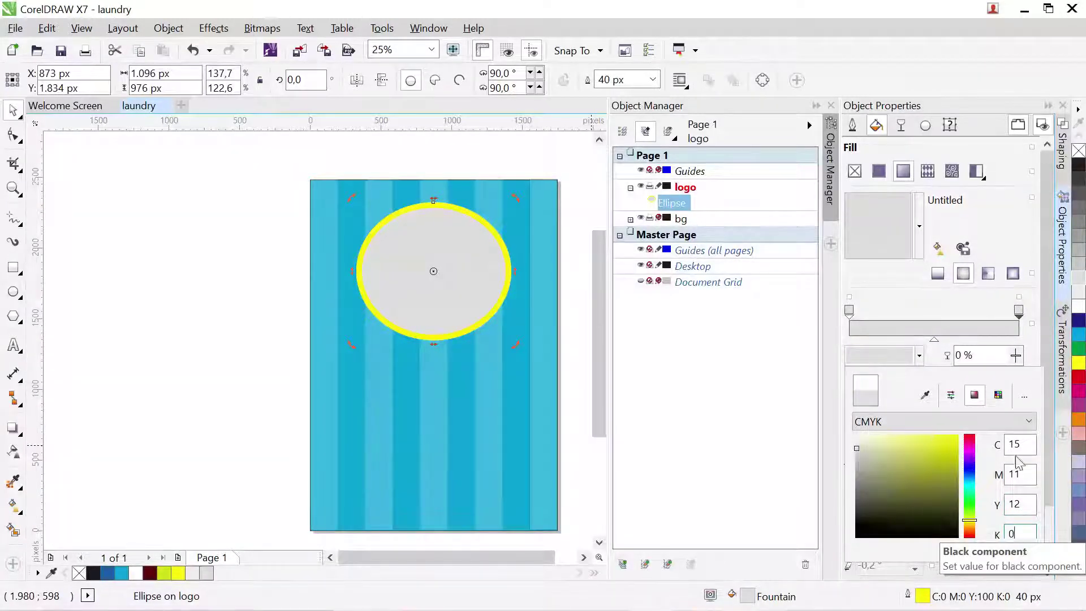
left_click(1052, 369)
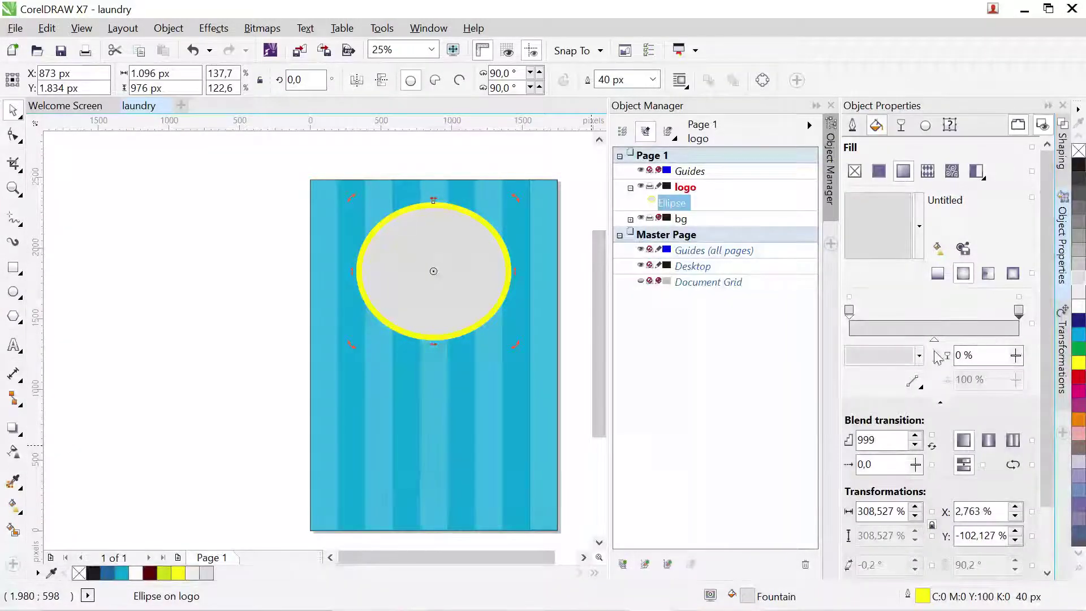
Review the colour values of the fountain fill's end node and the ellipse's outline settings
left_click(1017, 312)
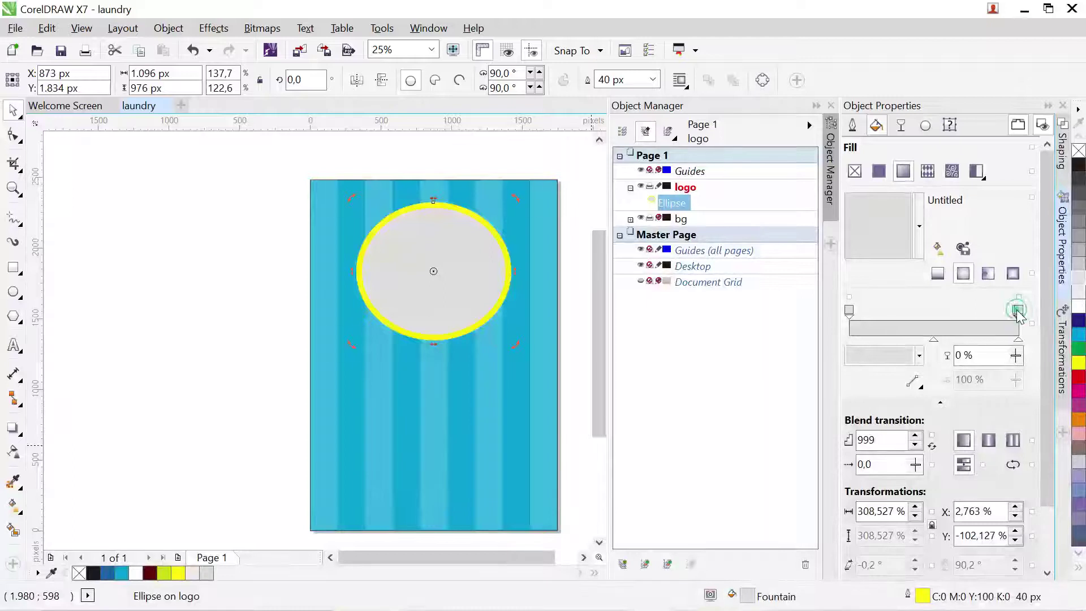
left_click_drag(1018, 313, 1017, 314)
left_click(1017, 312)
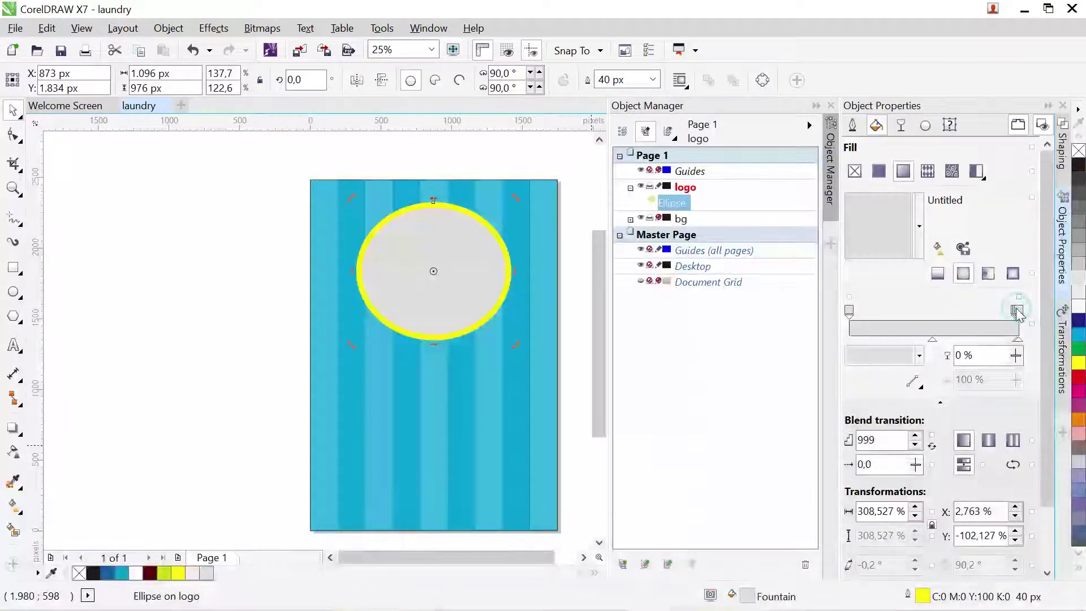
left_click(1017, 312)
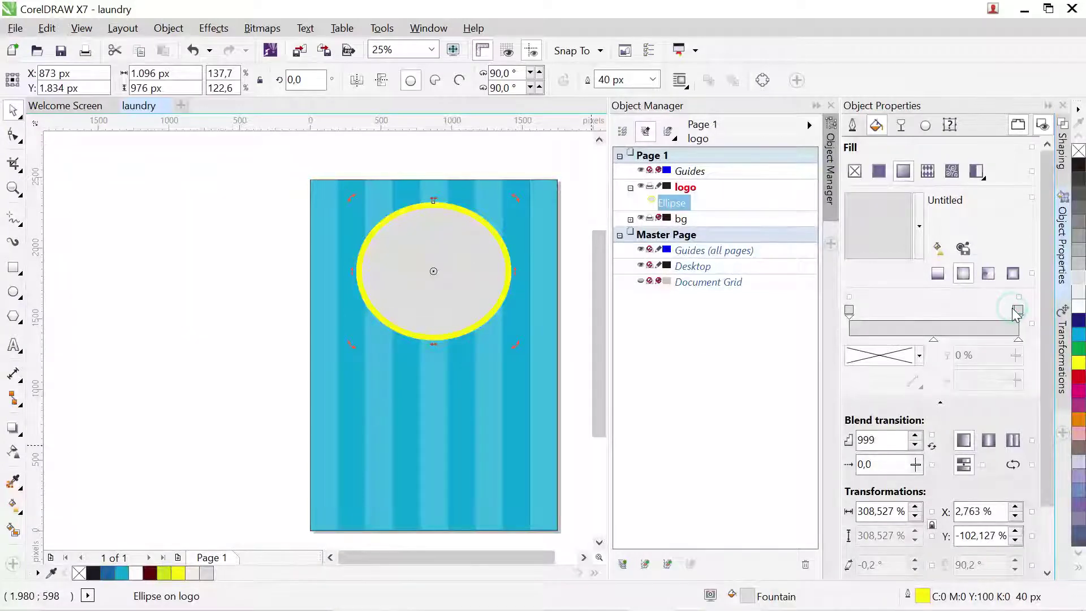
left_click(1017, 312)
left_click(1014, 310)
left_click(1015, 311)
left_click(1016, 311)
left_click(1016, 312)
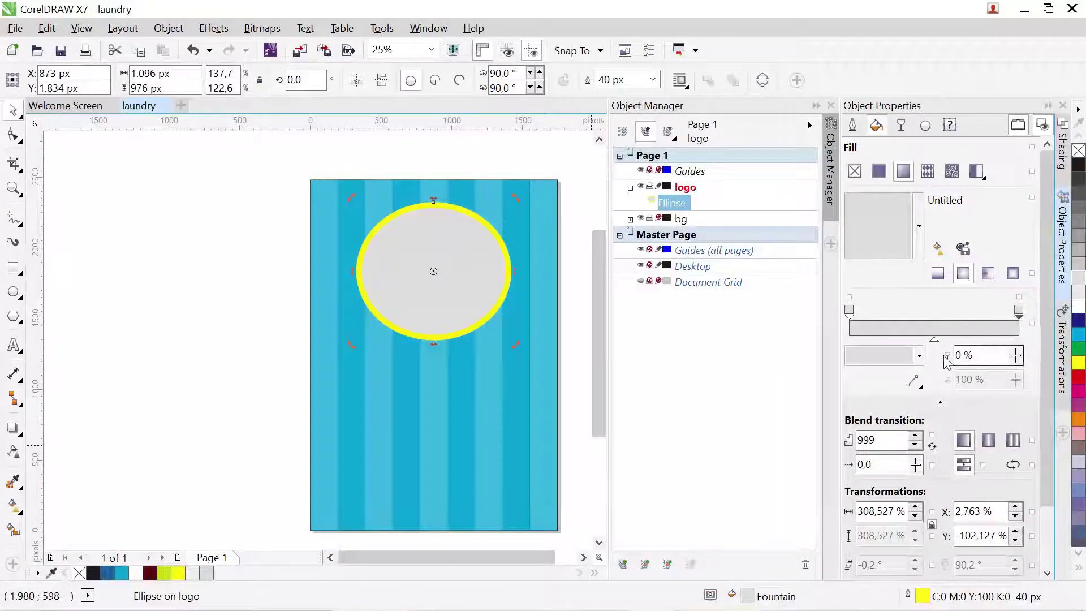
left_click(921, 353)
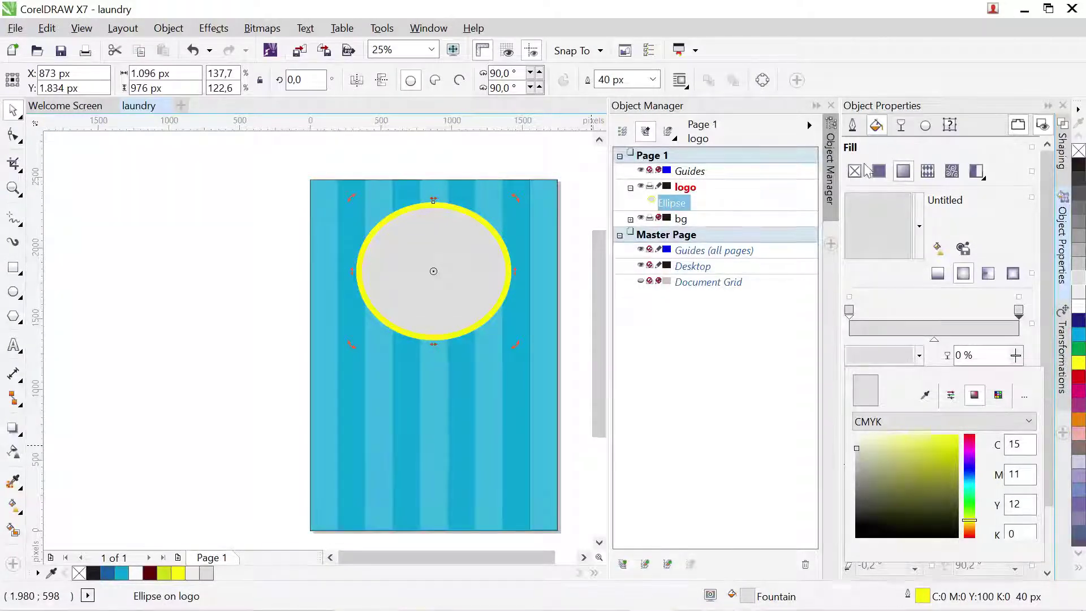
left_click(859, 131)
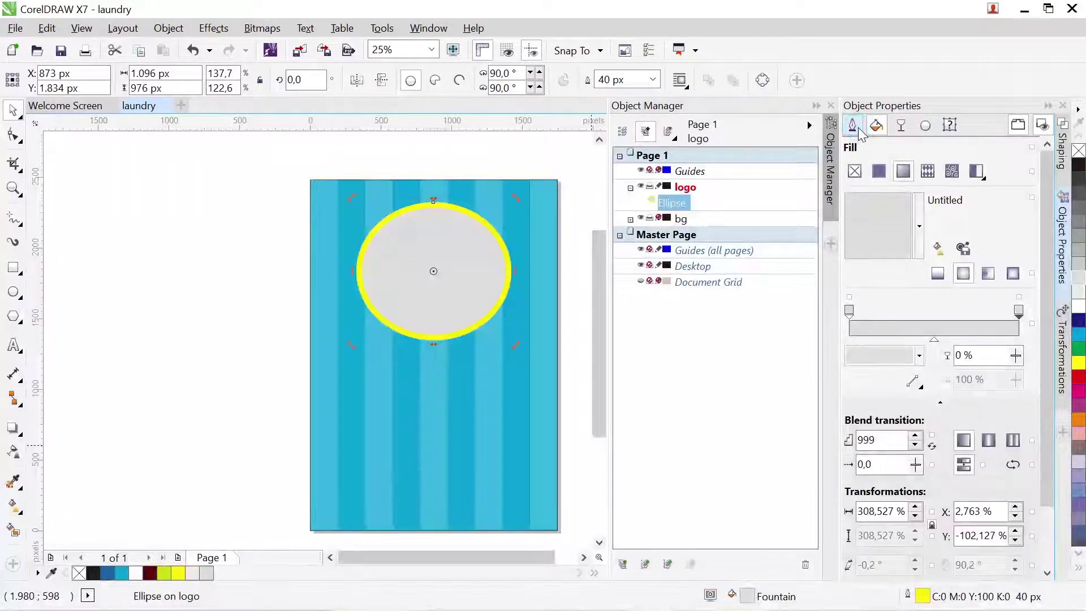
left_click(859, 131)
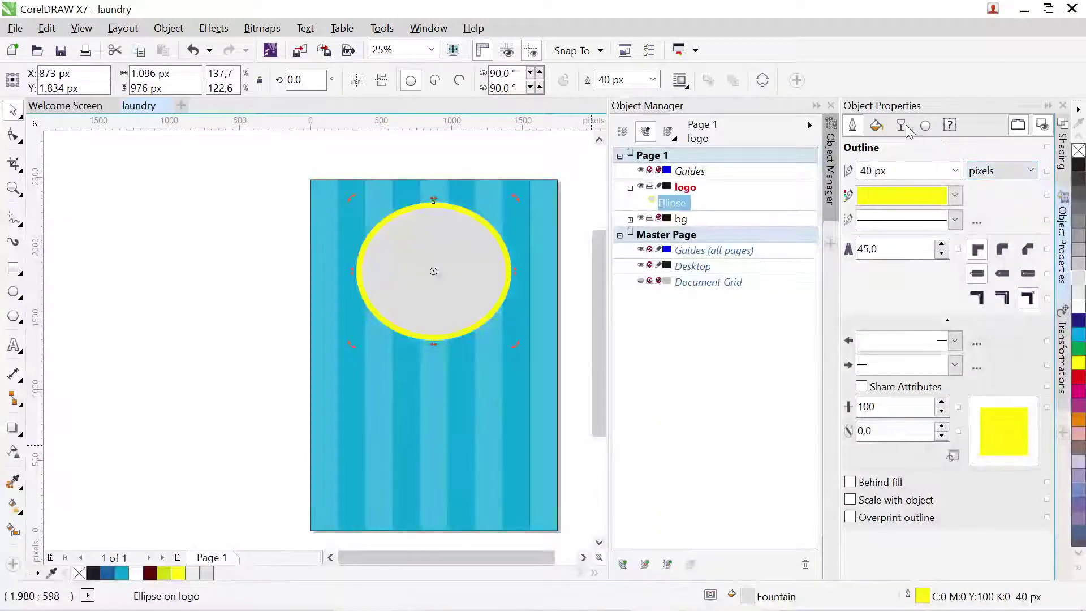
Reposition the ellipse's fountain fill interactively along a diagonal from upper left to lower right, about 134.7 % wide, offset about X -15.4 %, Y 22.1 %
left_click(878, 126)
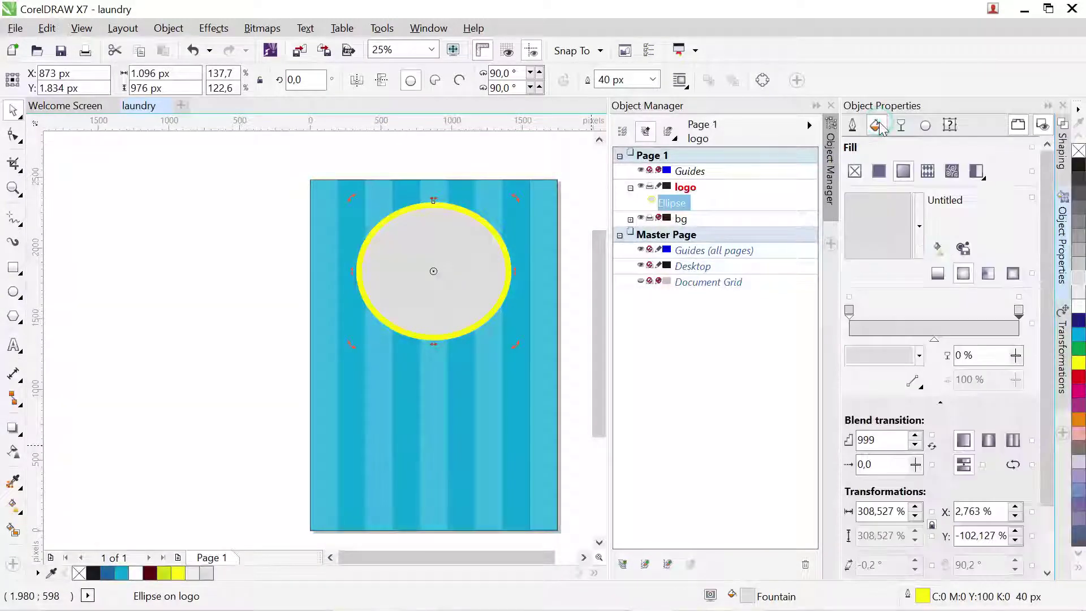
left_click(938, 248)
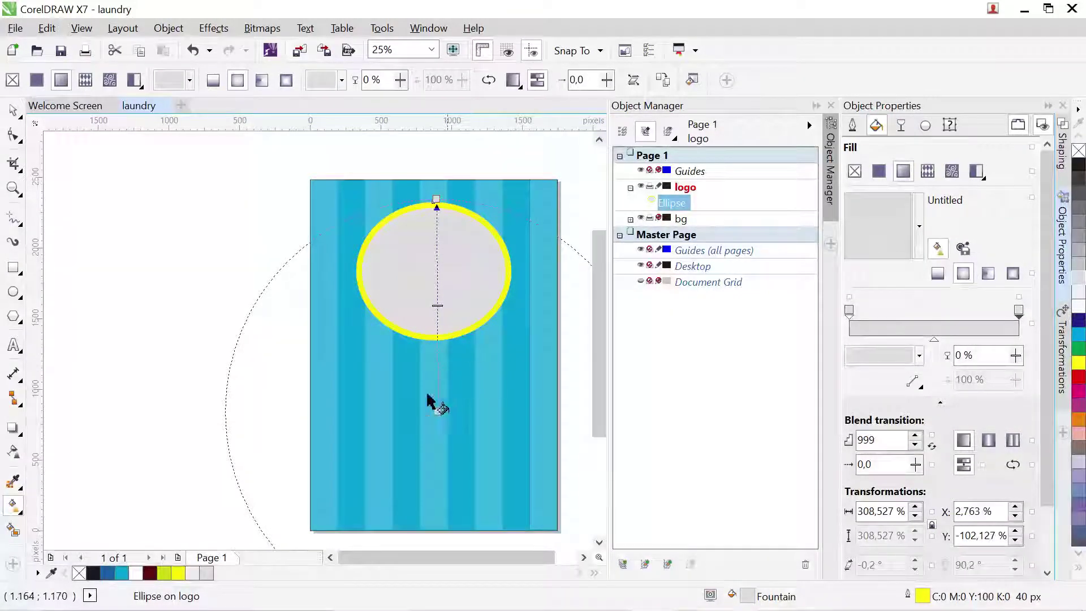
left_click_drag(435, 400, 489, 300)
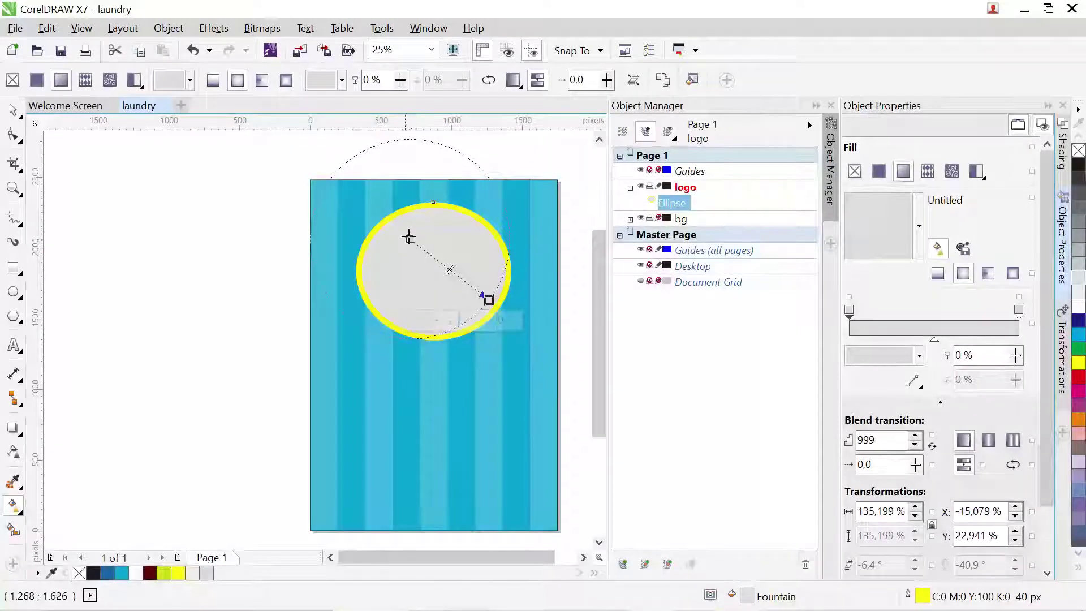
mouse_move(409, 239)
left_mouse_down()
mouse_move(396, 245)
mouse_move(409, 240)
left_mouse_up()
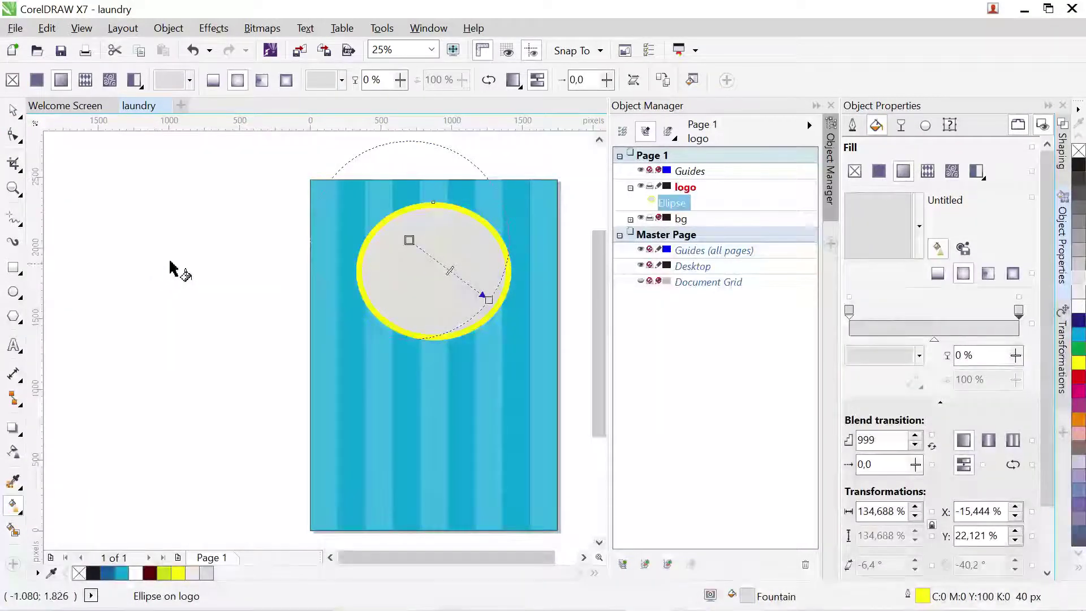
Set the fountain fill's start colour to an off-white of C 4, M 3, Y 3, K 0 and deselect the ellipse
left_click(409, 240)
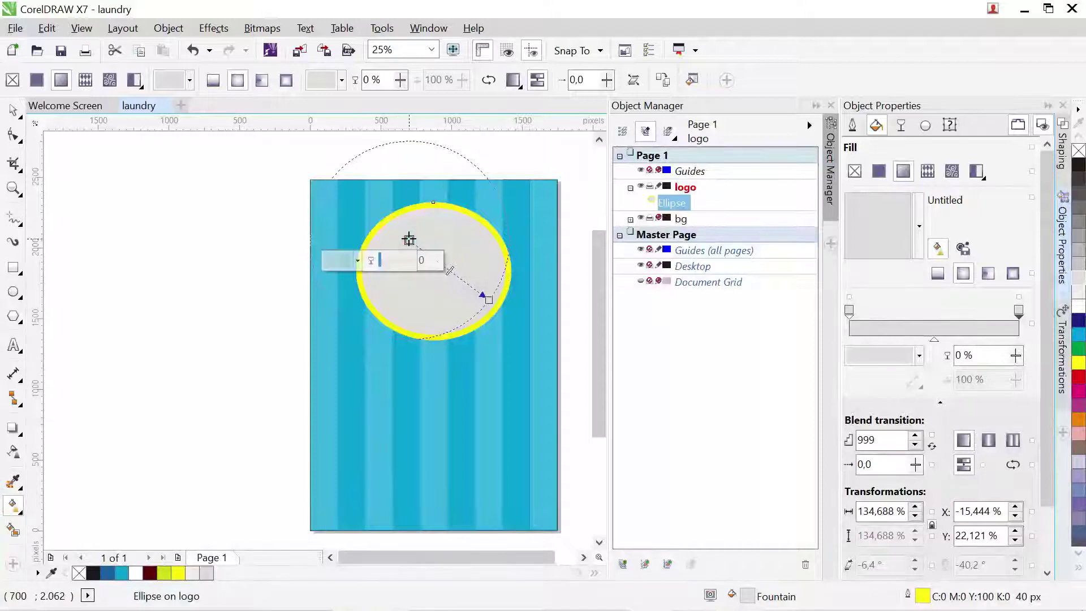
left_click(849, 307)
left_click_drag(849, 307, 851, 311)
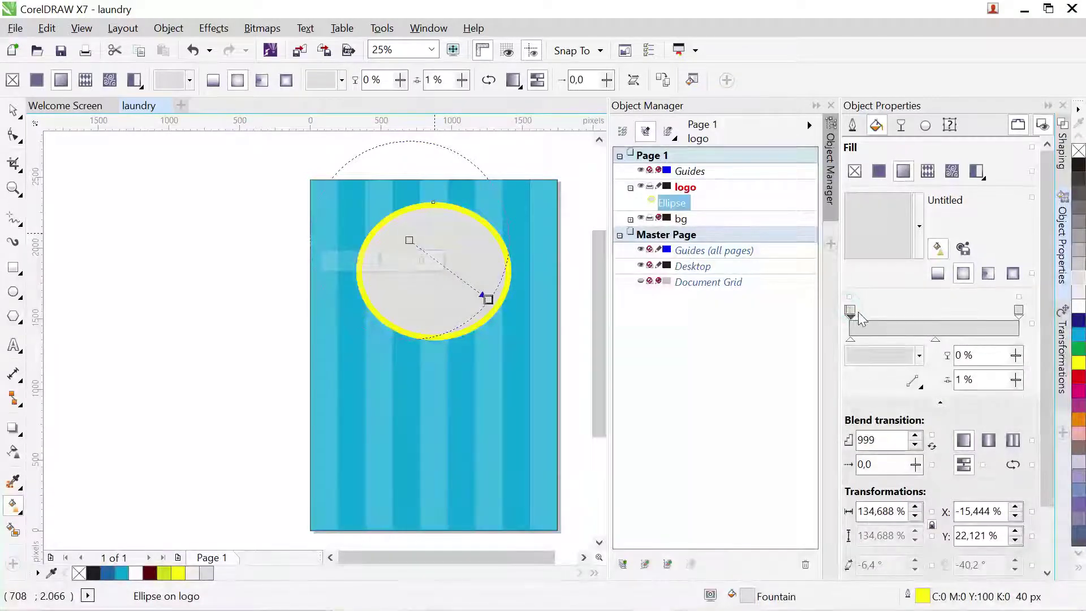
double_click(848, 311)
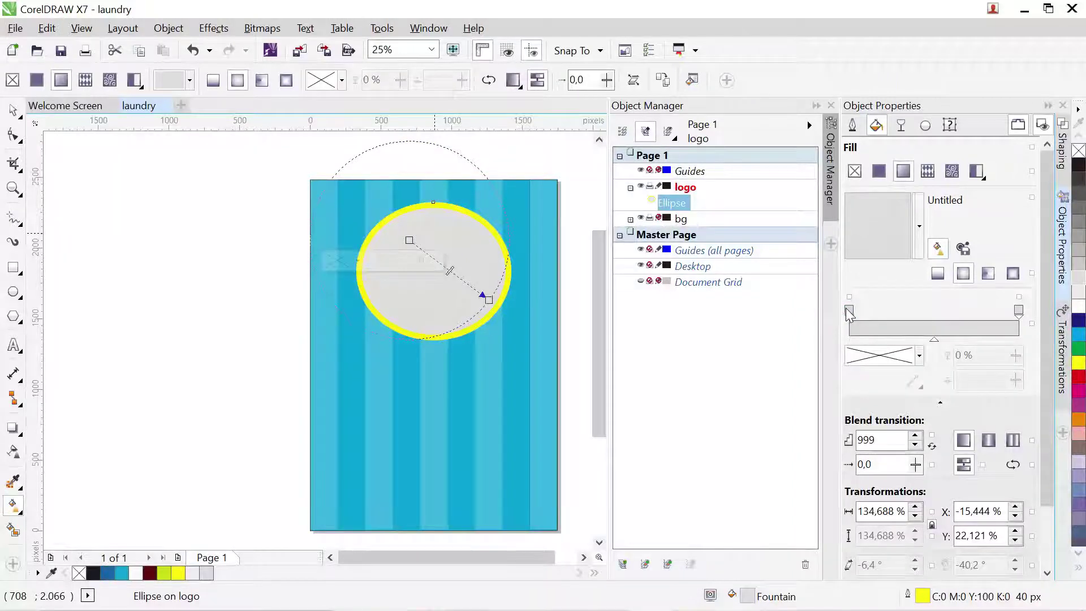
left_click(848, 311)
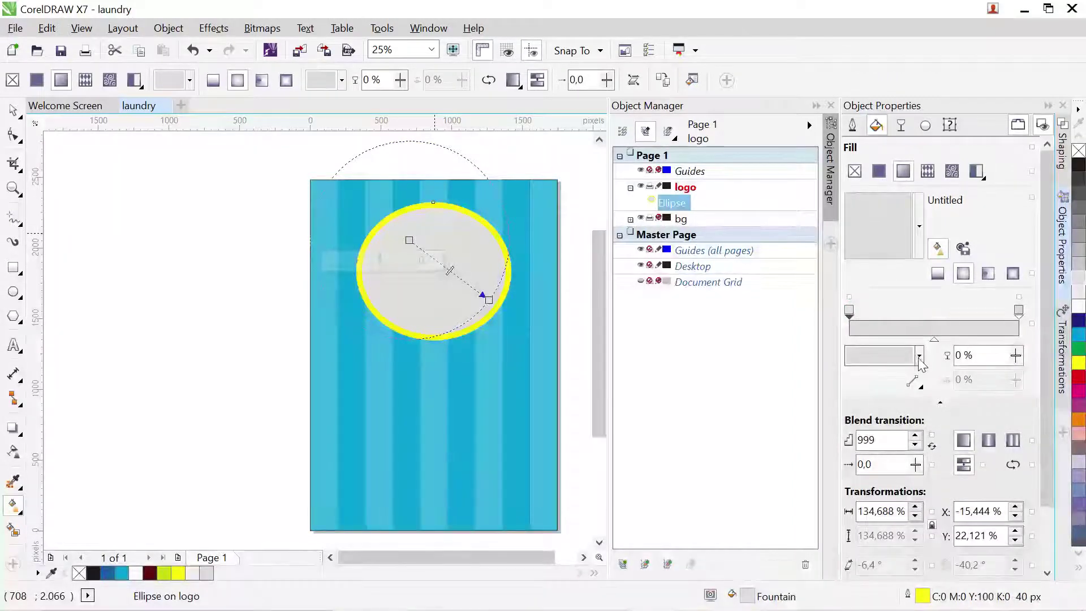
left_click(919, 356)
left_click(996, 422)
left_click(996, 421)
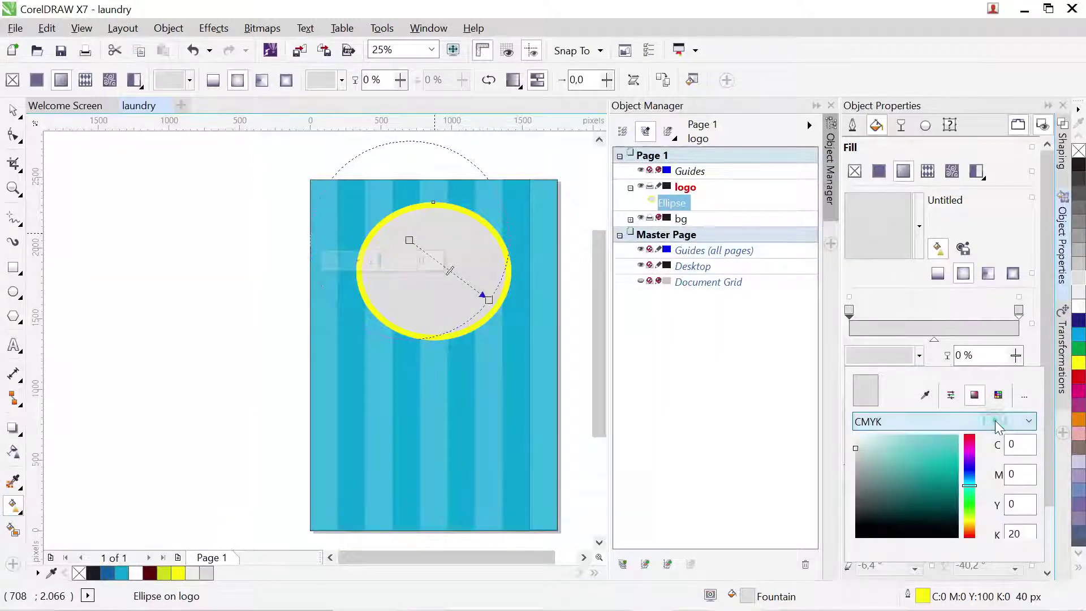
left_click(856, 438)
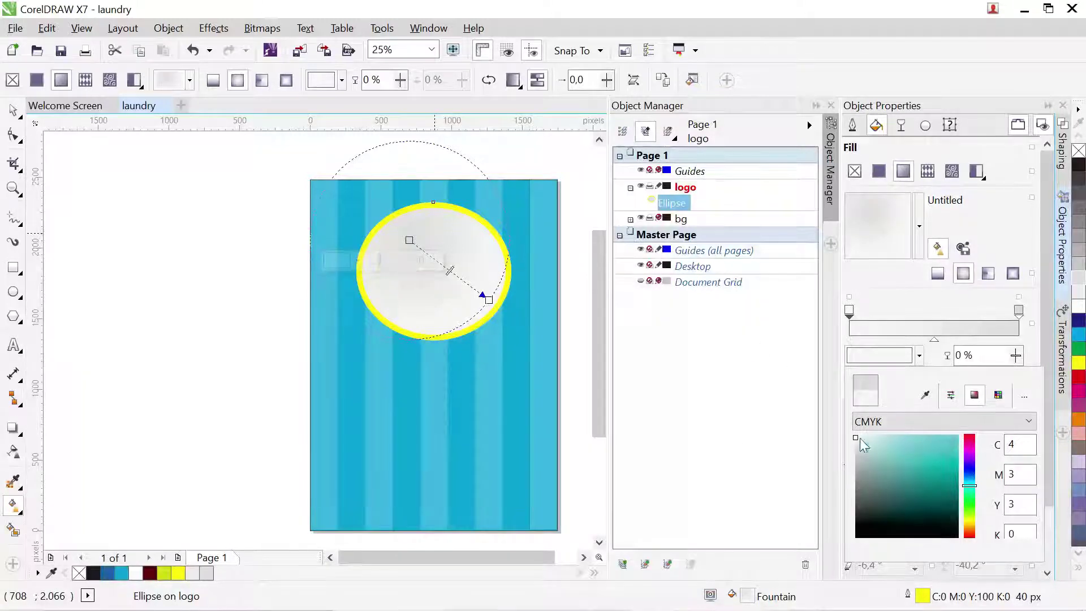
left_click(146, 348)
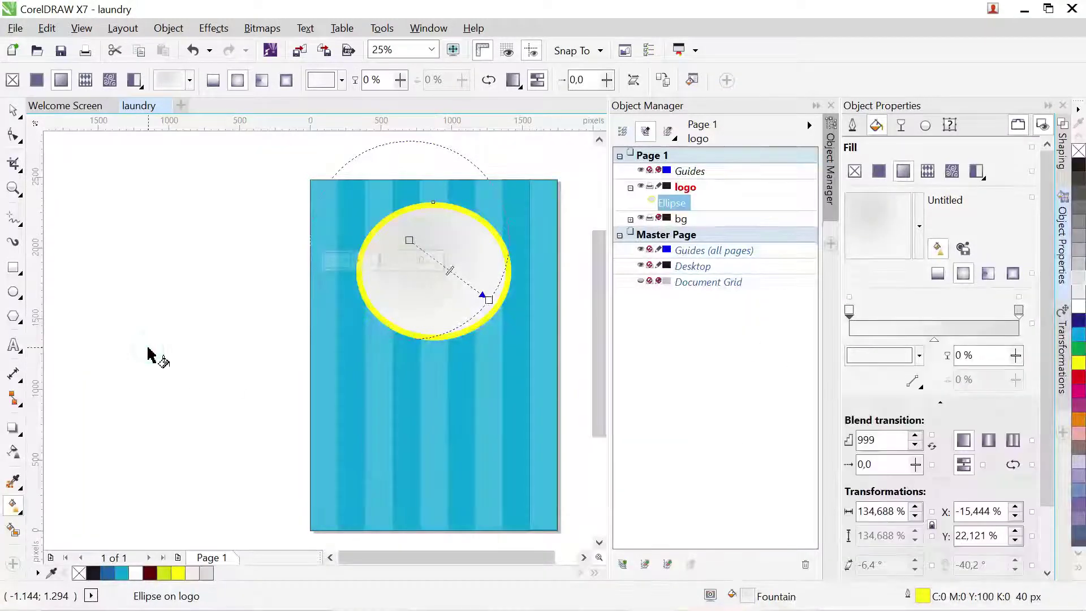
left_click(13, 109)
left_click(255, 236)
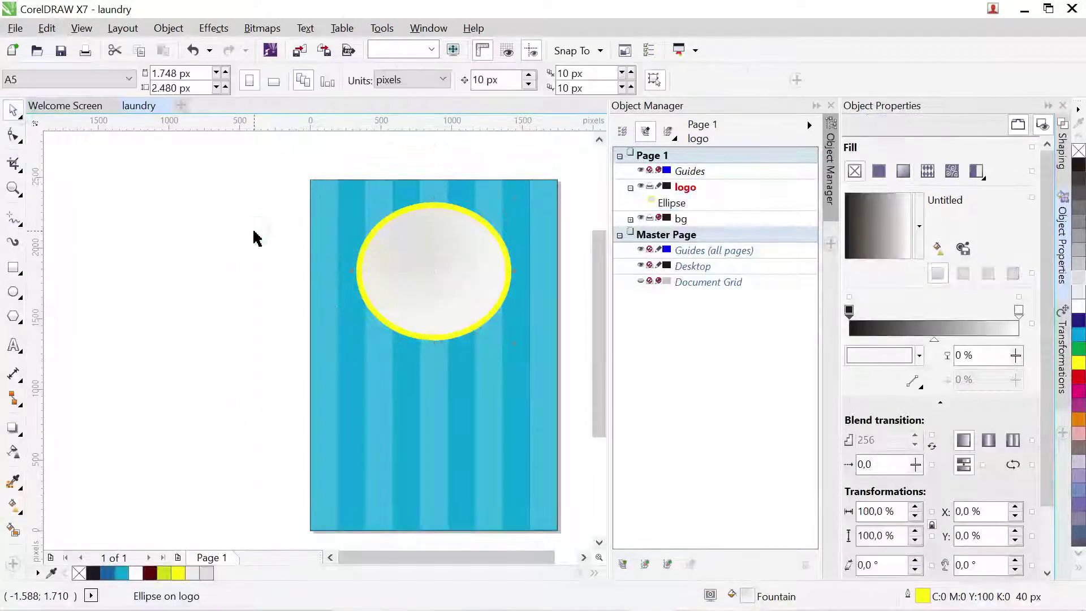